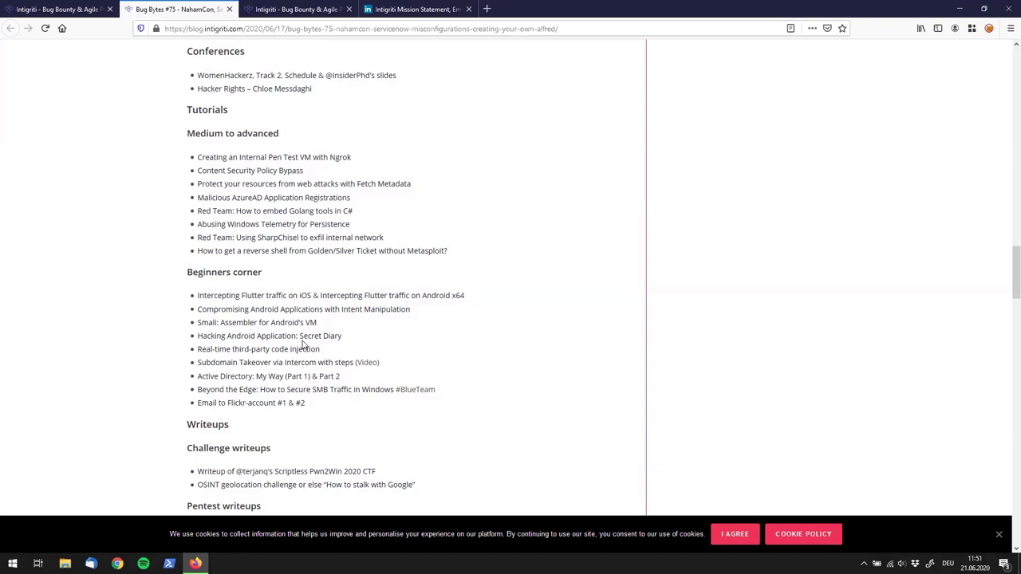
Close the Bug Bytes #75 blog article tab.
left_click(229, 9)
Switch to Intigriti's LinkedIn company page and read through its About us section.
left_click(257, 10)
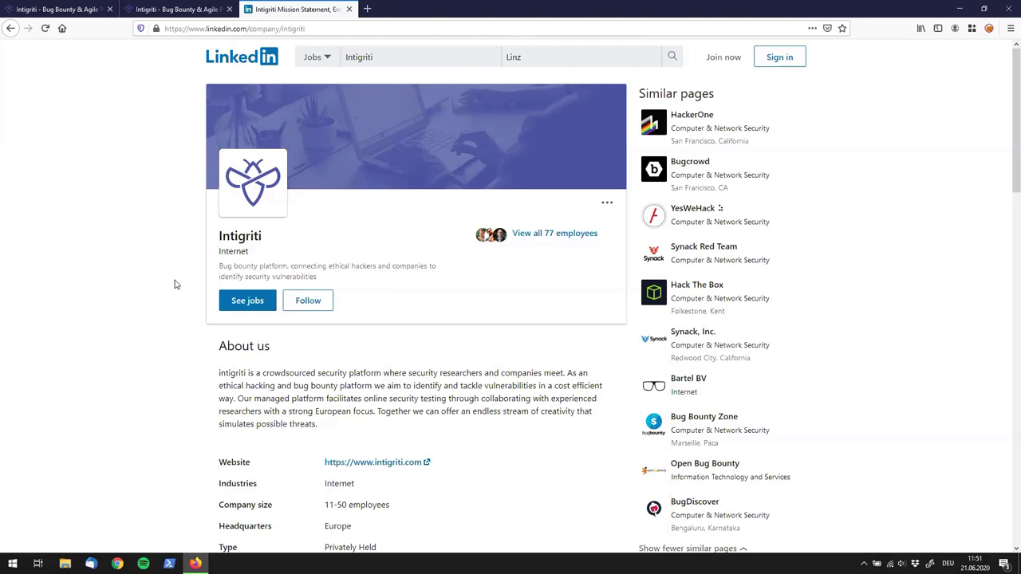
scroll(164, 276, "down", 3)
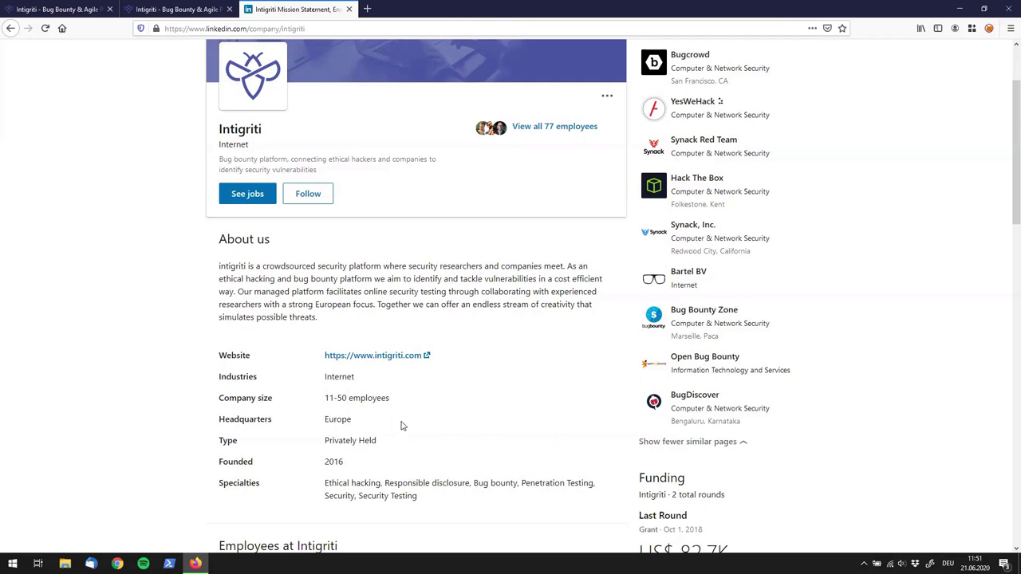
scroll(610, 260, "up", 1)
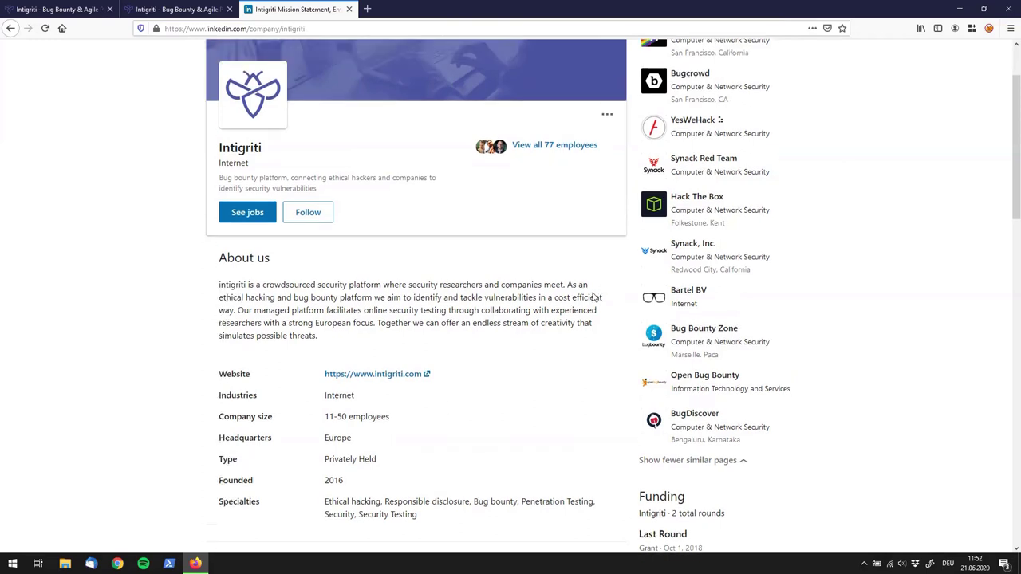
scroll(574, 337, "up", 1)
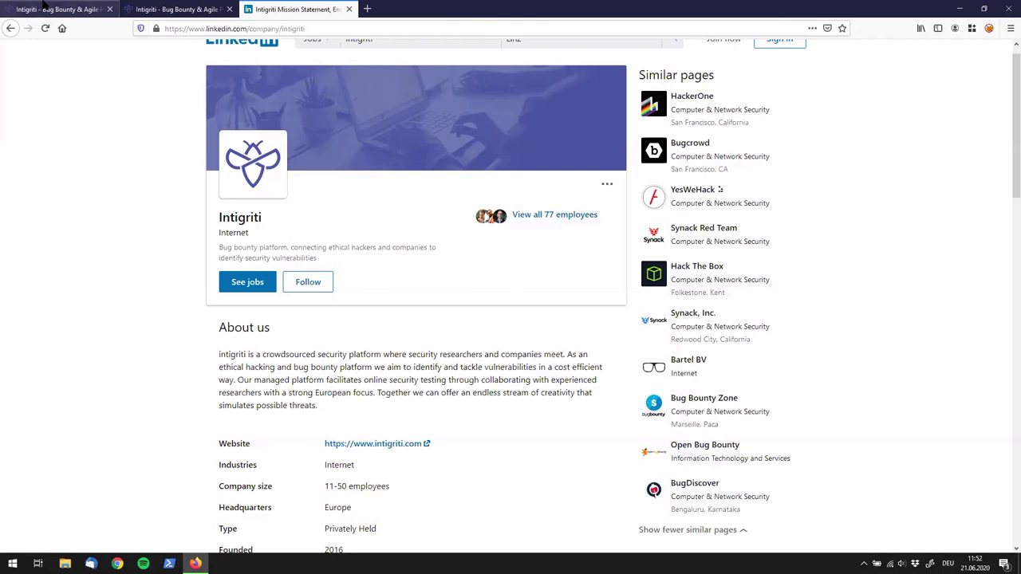
Go from the Intigriti researcher dashboard to the Browse programs list.
left_click(137, 10)
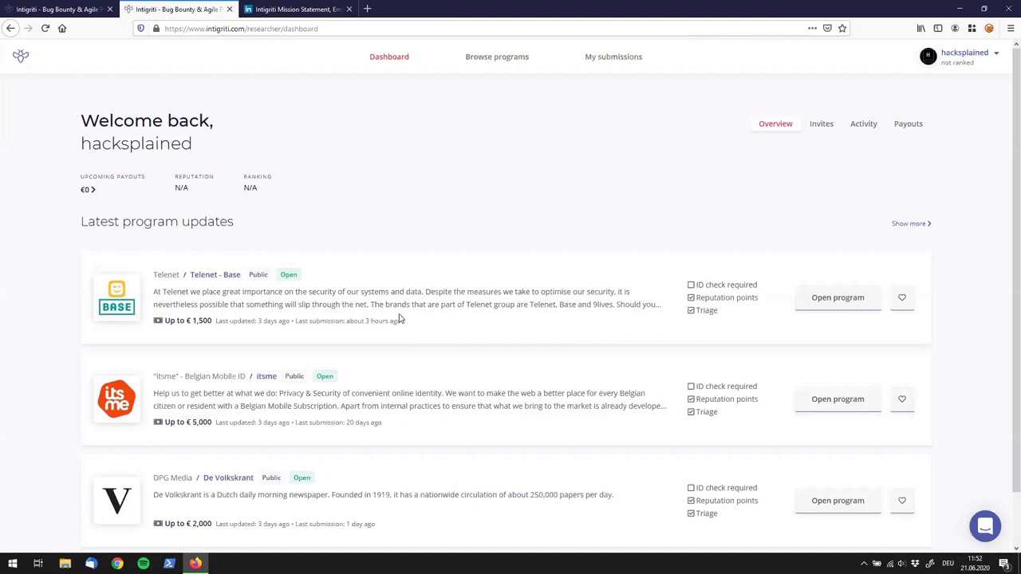
scroll(399, 319, "down", 2)
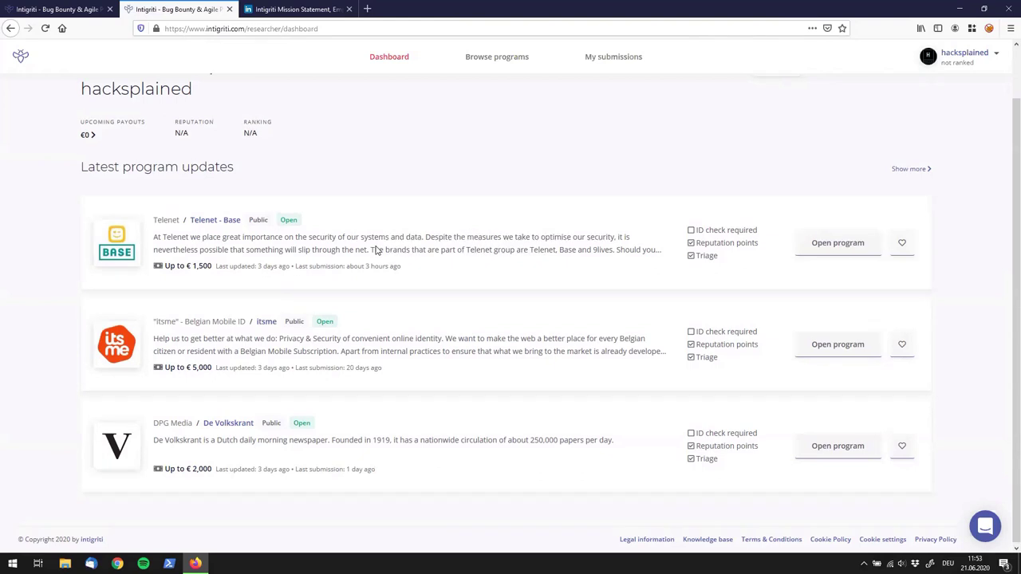
scroll(376, 245, "up", 1)
scroll(380, 260, "up", 1)
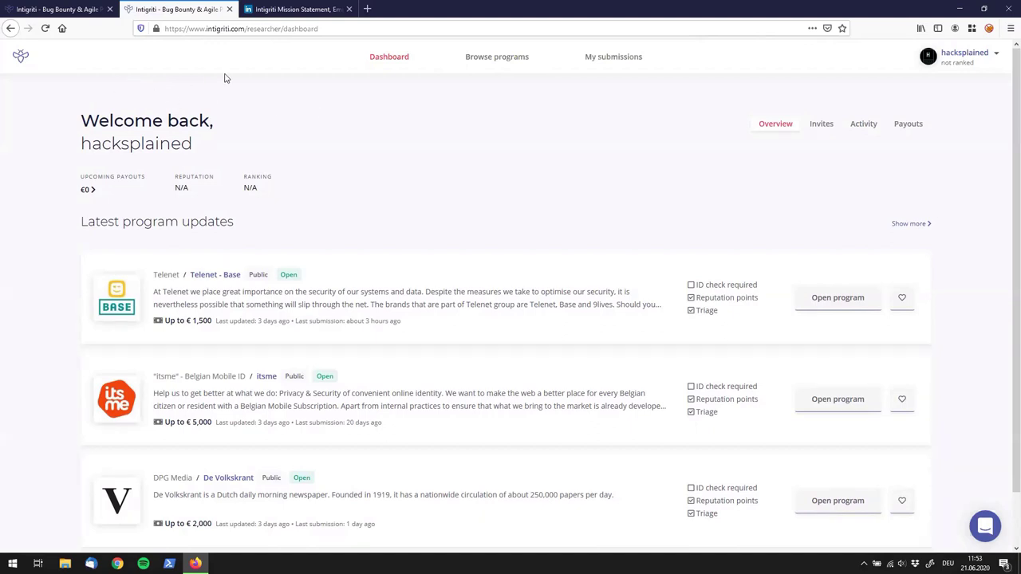
left_click(487, 61)
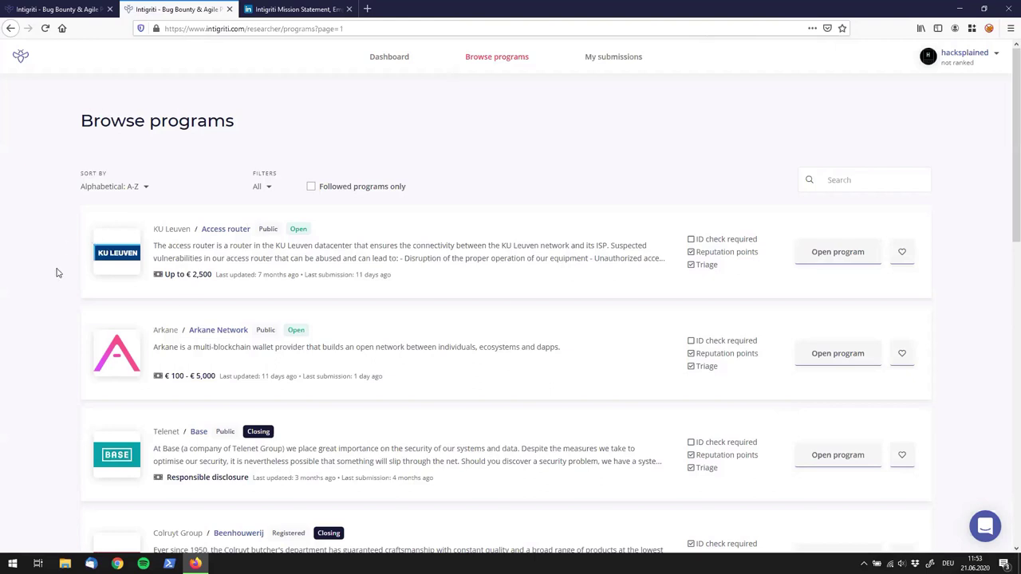
scroll(37, 208, "down", 2)
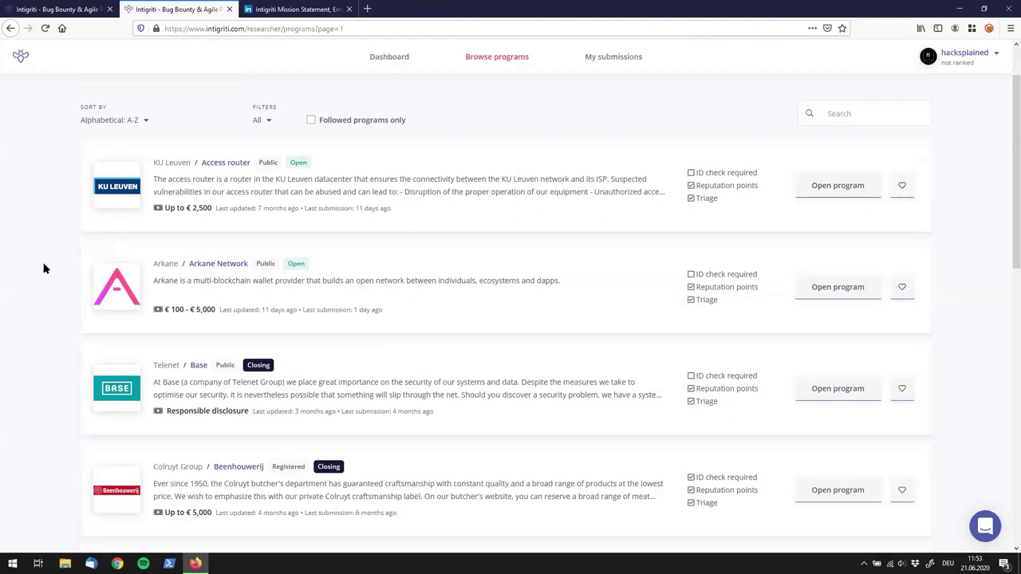
scroll(44, 255, "down", 2)
scroll(46, 231, "down", 2)
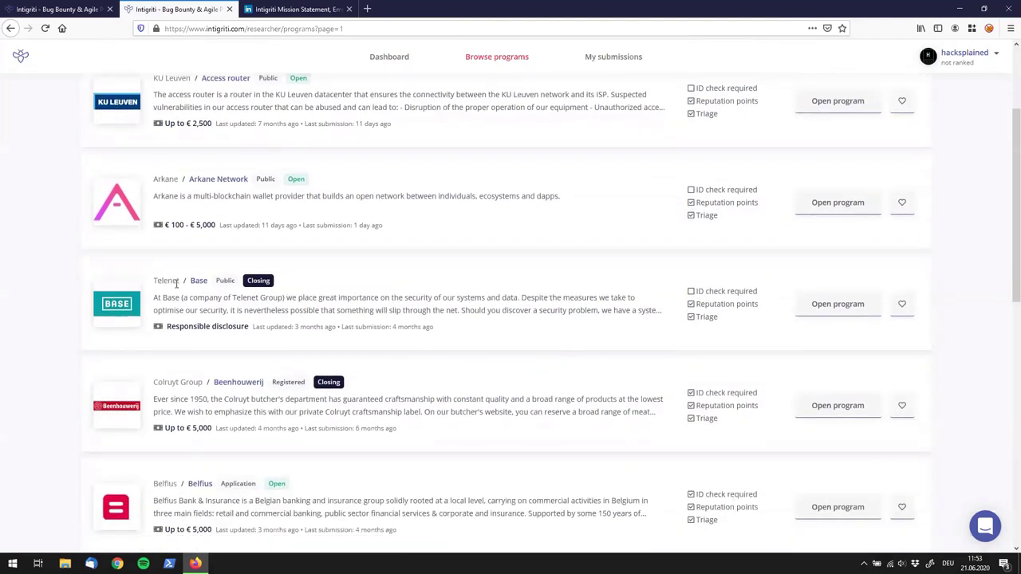
scroll(169, 307, "down", 2)
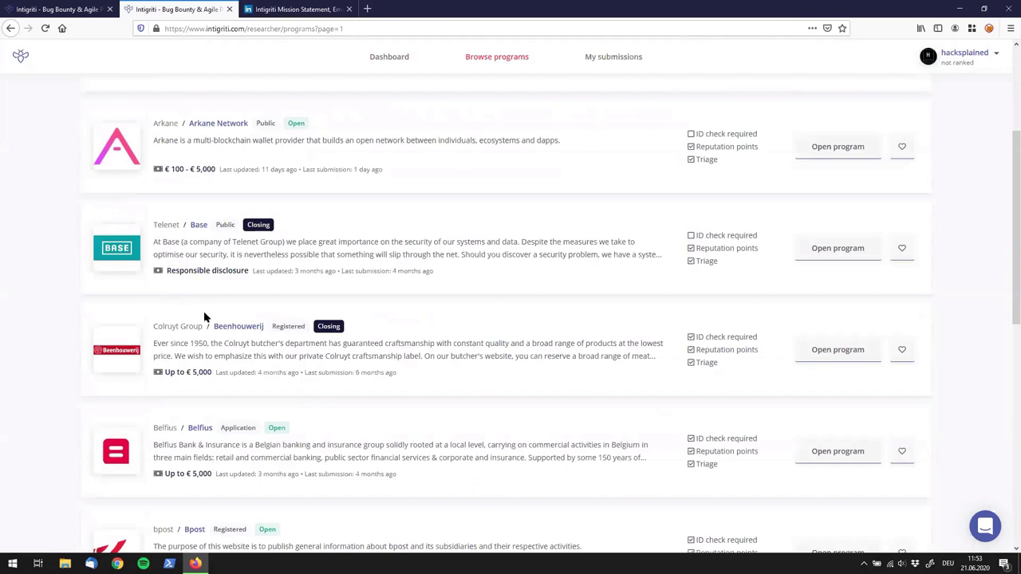
scroll(204, 287, "down", 2)
scroll(201, 240, "down", 4)
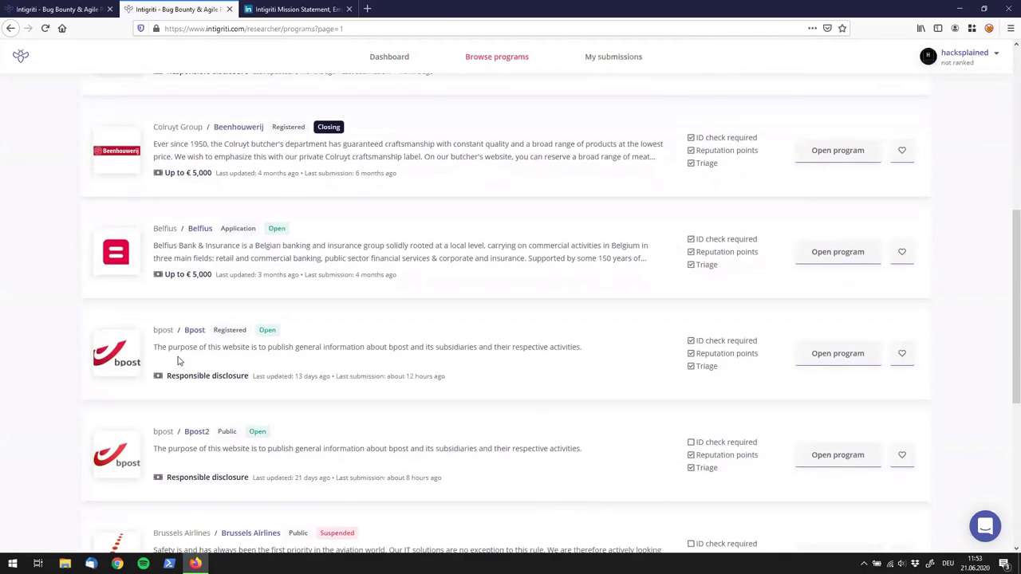
scroll(169, 371, "down", 6)
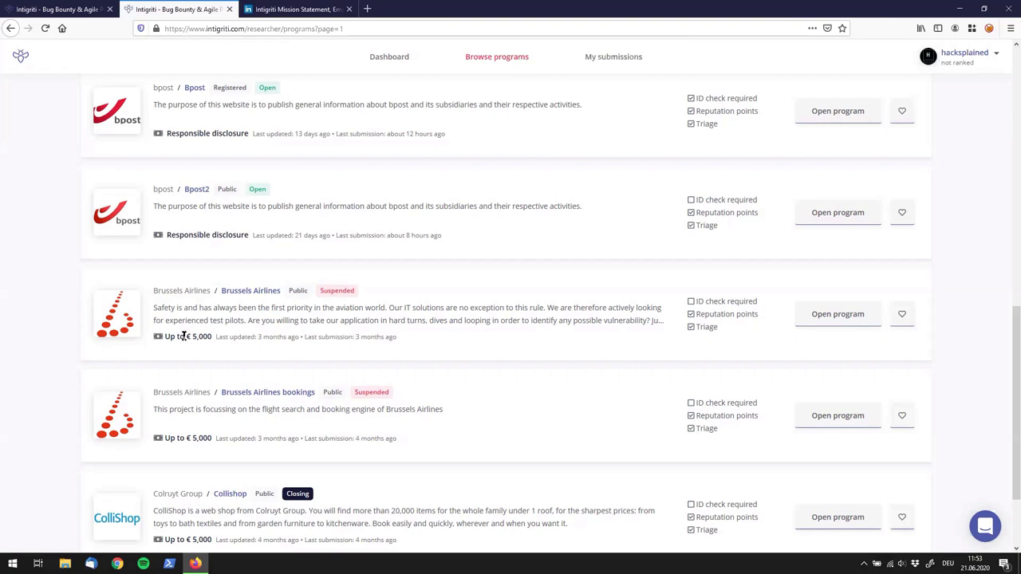
scroll(171, 364, "down", 3)
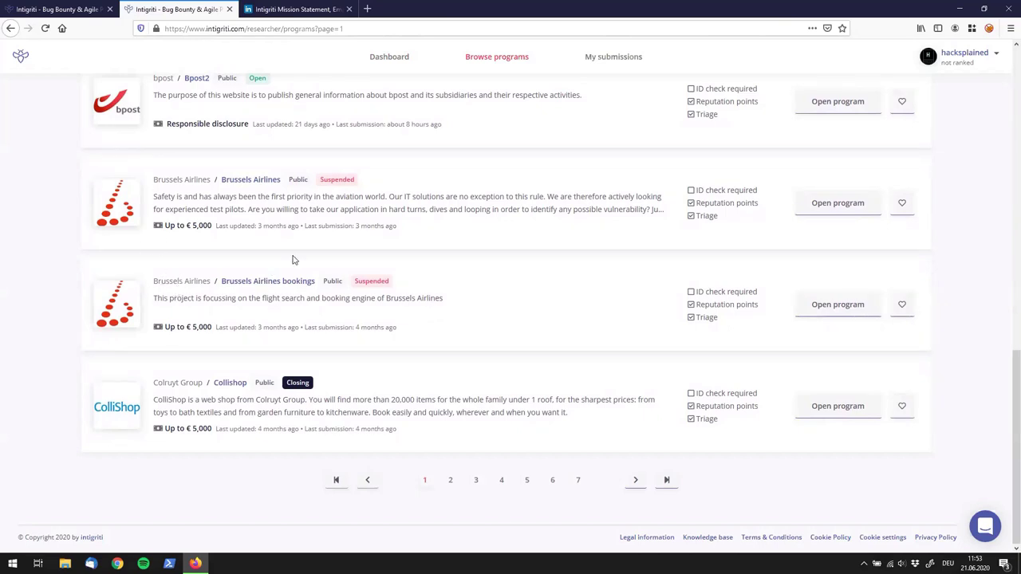
scroll(375, 212, "up", 2)
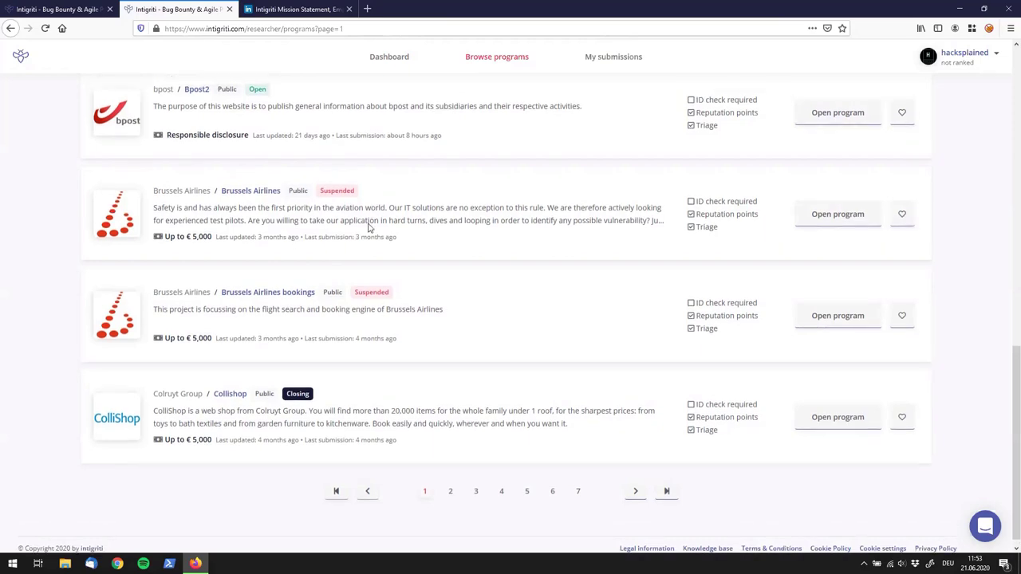
scroll(371, 211, "up", 3)
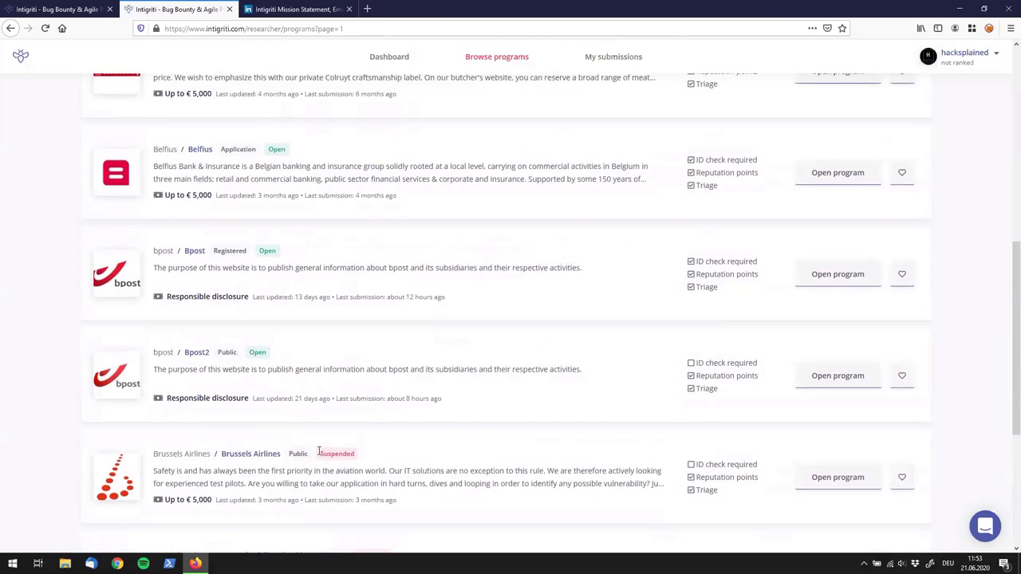
scroll(177, 232, "up", 6)
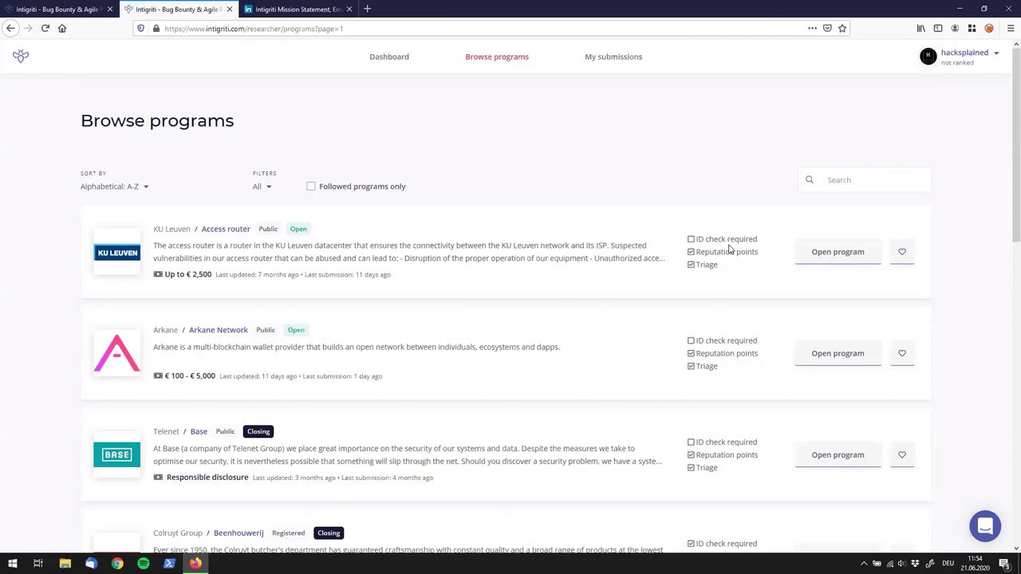
Scroll to the bottom of the first program page, past Brussels Airlines and Collishop.
scroll(721, 303, "down", 2)
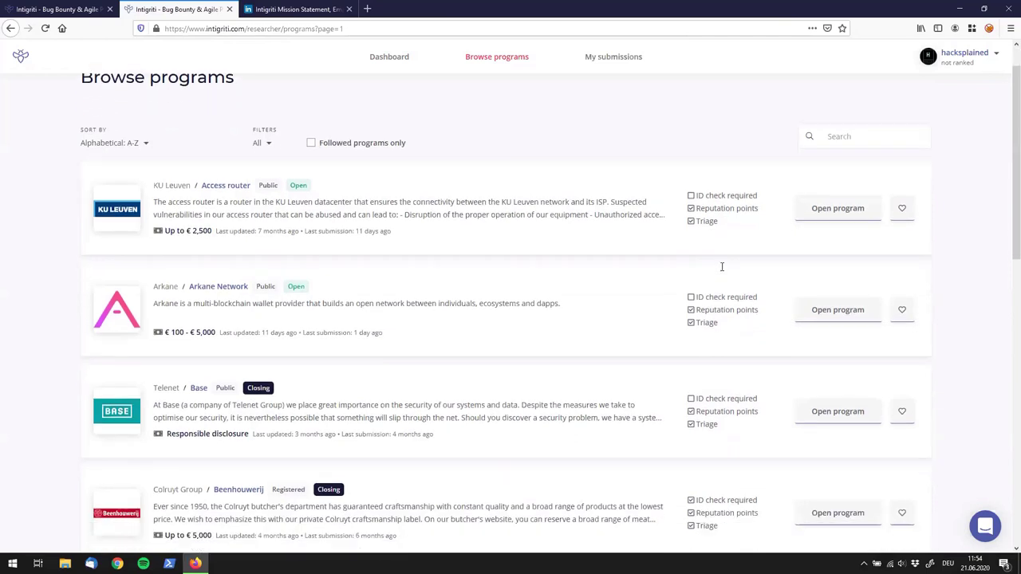
scroll(720, 277, "down", 1)
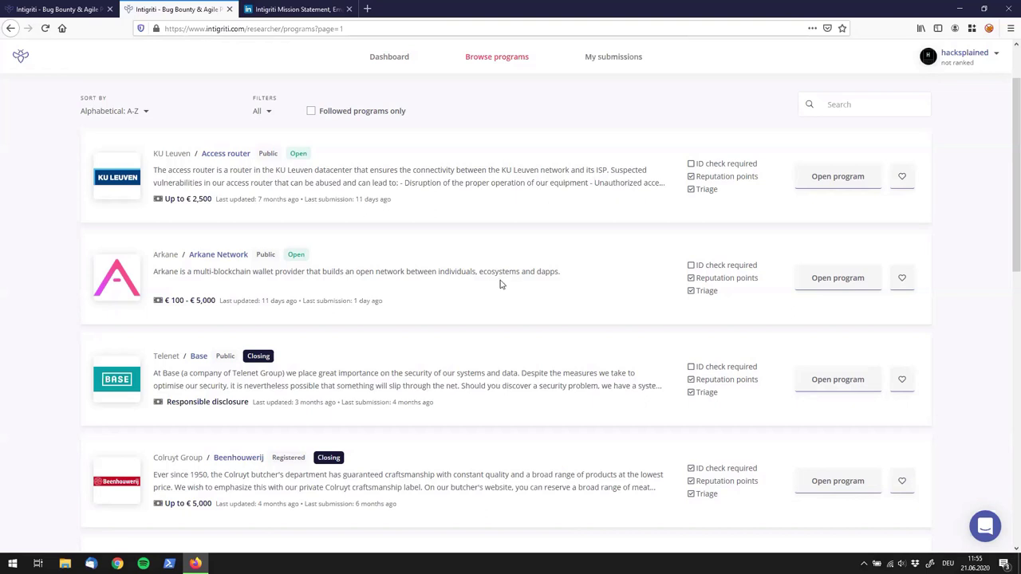
scroll(490, 259, "down", 1)
scroll(490, 260, "down", 4)
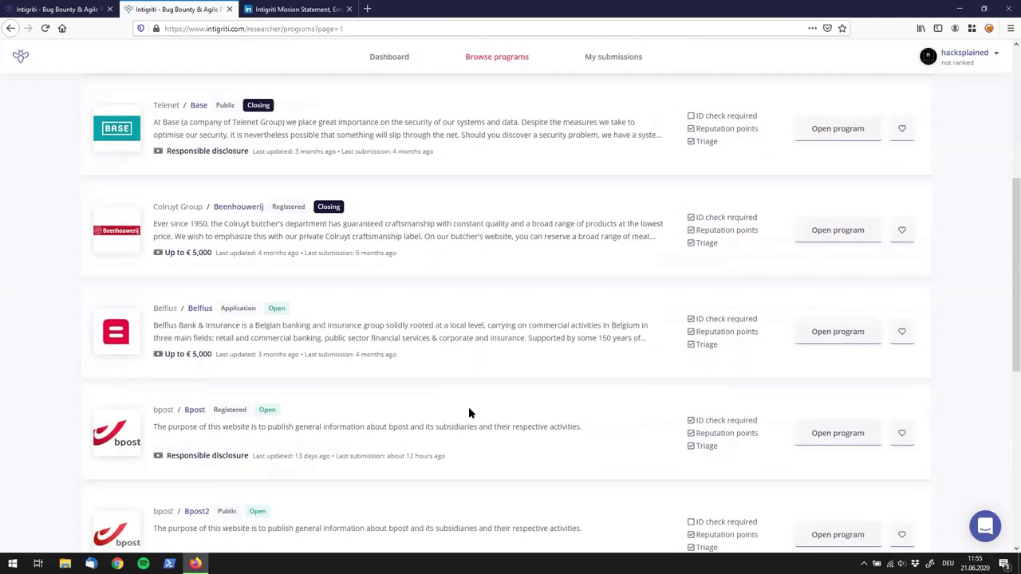
scroll(465, 322, "down", 5)
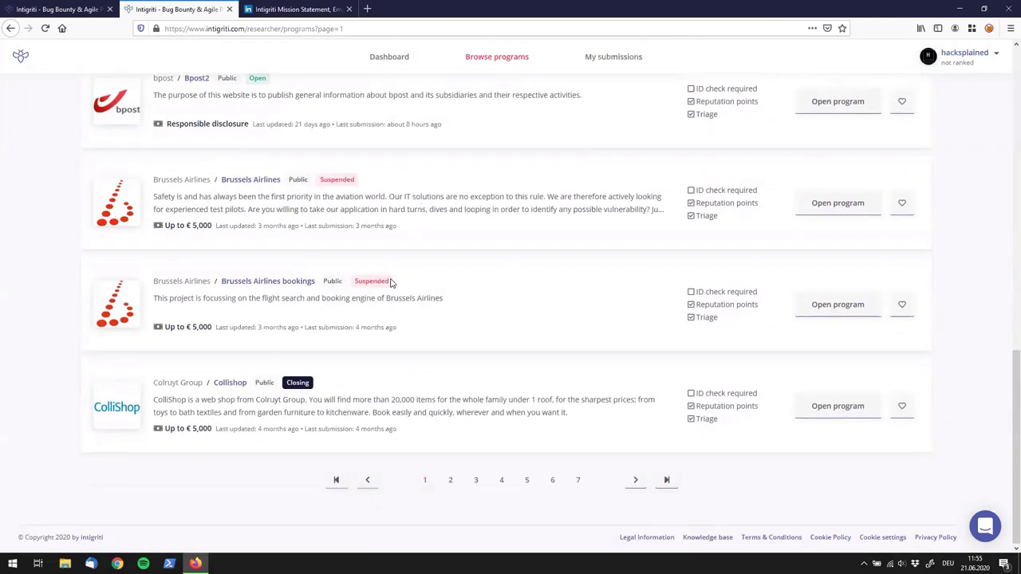
Page through the program list to page 3.
left_click(451, 481)
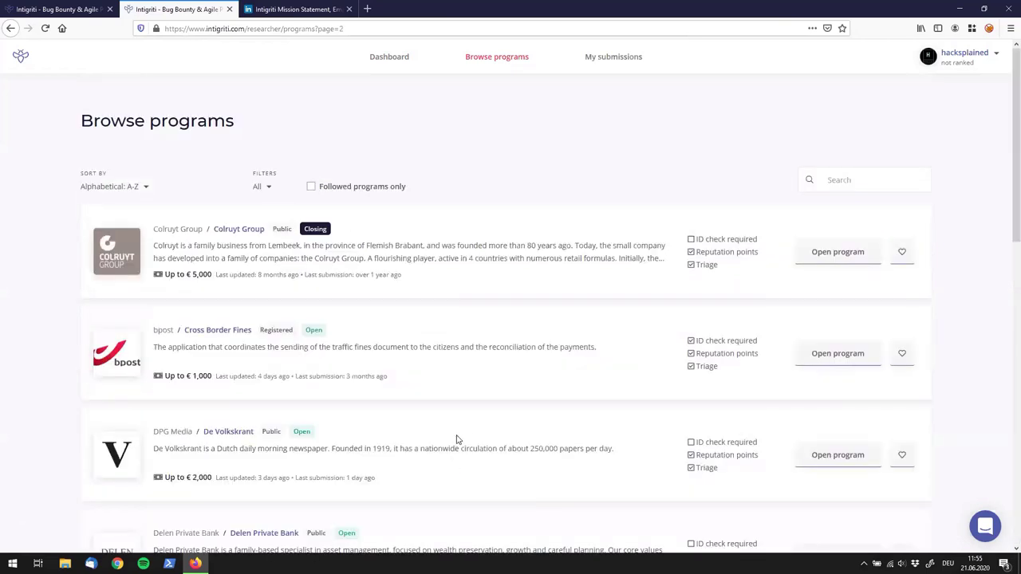
scroll(461, 410, "down", 3)
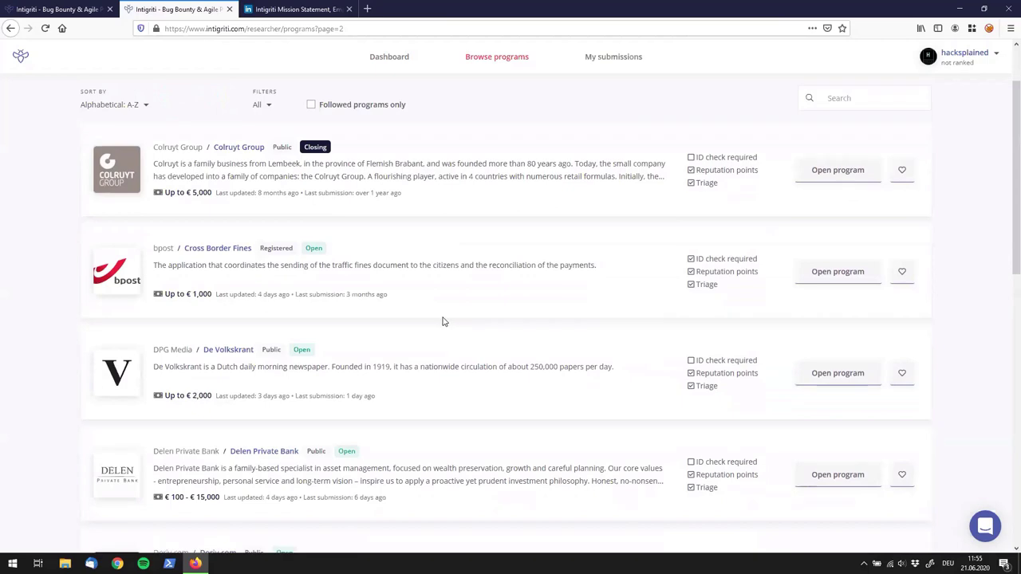
scroll(436, 257, "down", 8)
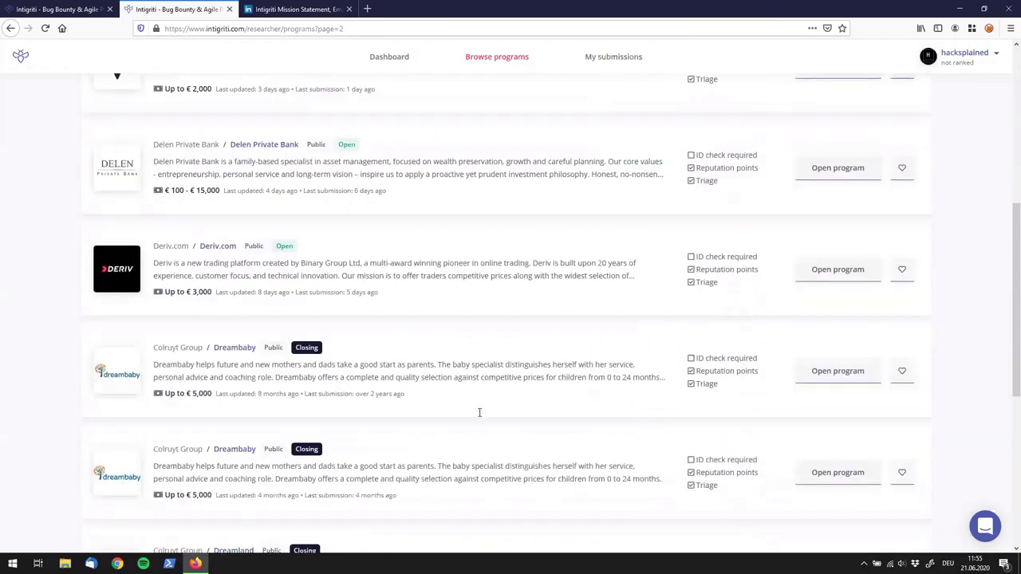
scroll(471, 394, "down", 6)
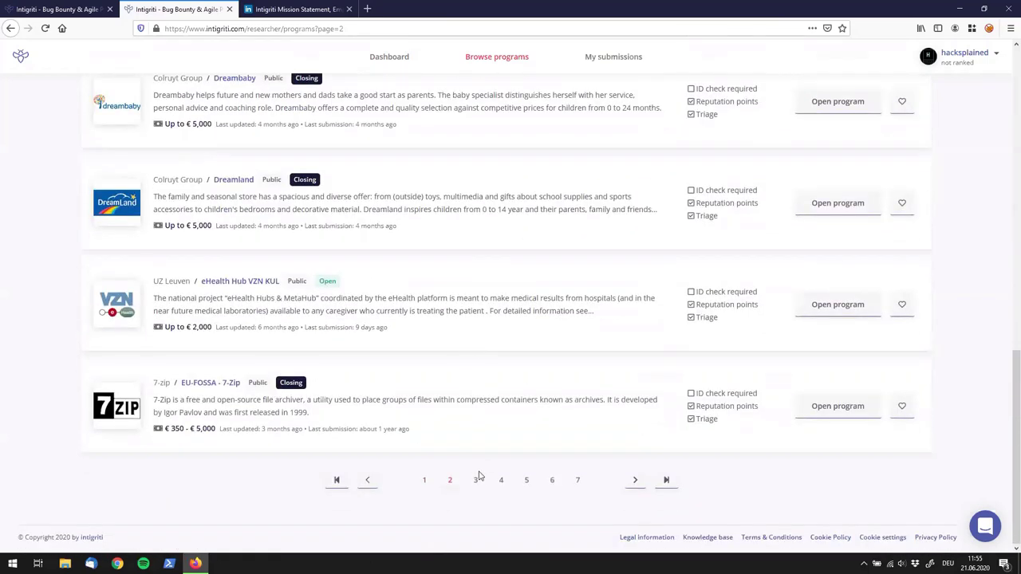
left_click(475, 480)
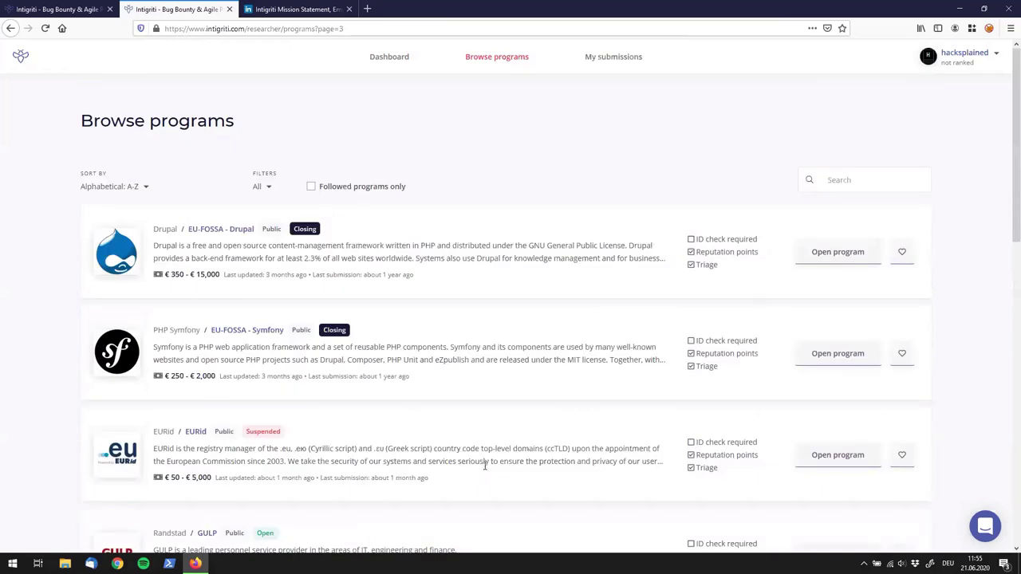
Look over page 3's programs, then open the Filters 'All' dropdown.
scroll(399, 348, "down", 5)
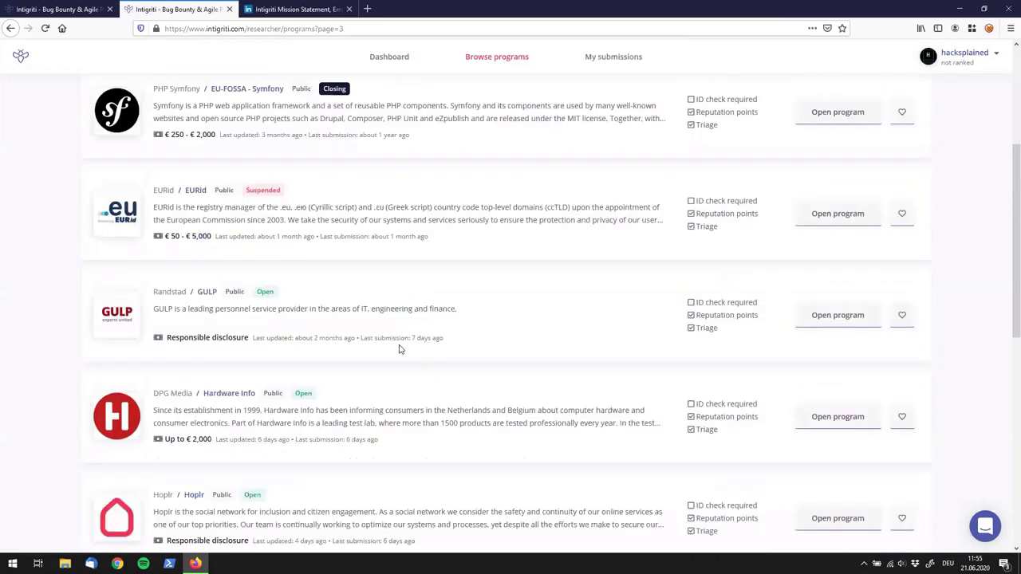
scroll(399, 349, "down", 6)
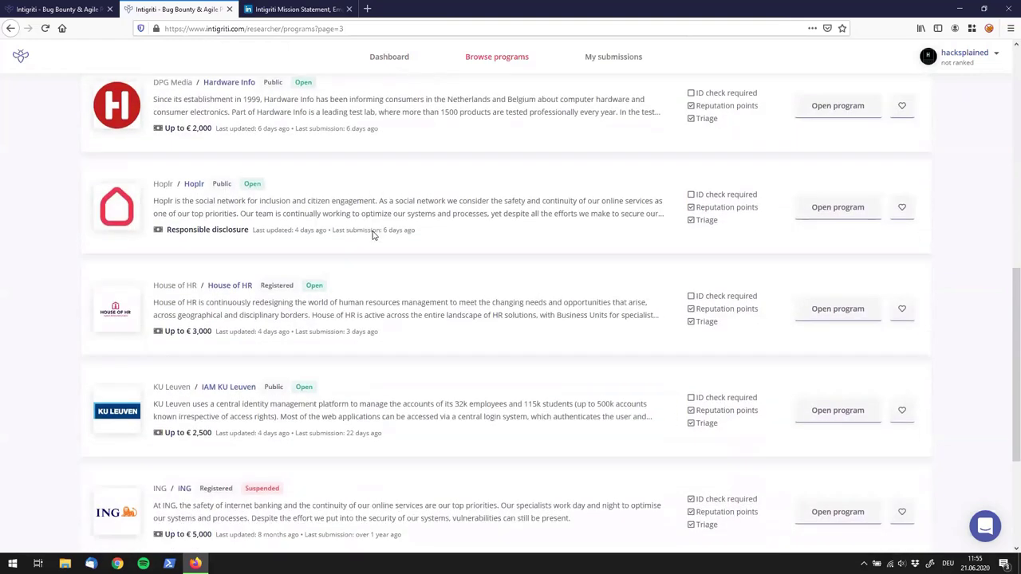
scroll(371, 233, "up", 11)
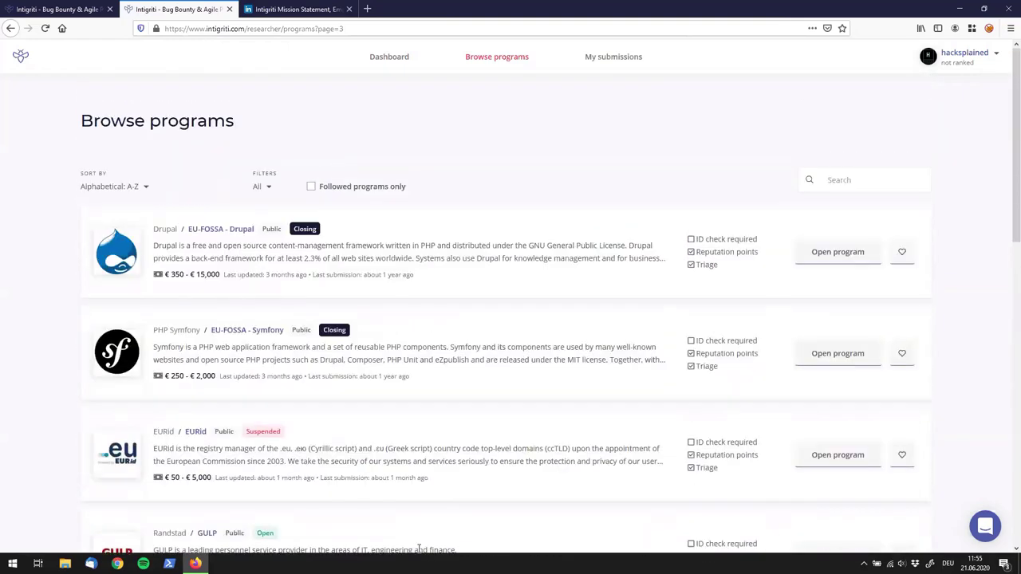
left_click(267, 188)
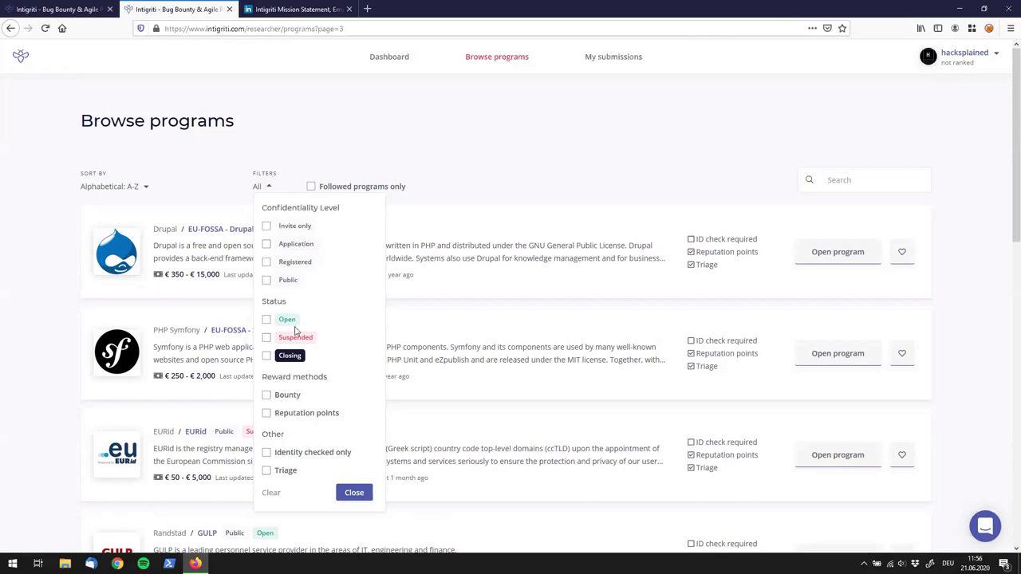
Filter programs to Public, Open and Bounty, then clear all filters back to All.
left_click(267, 281)
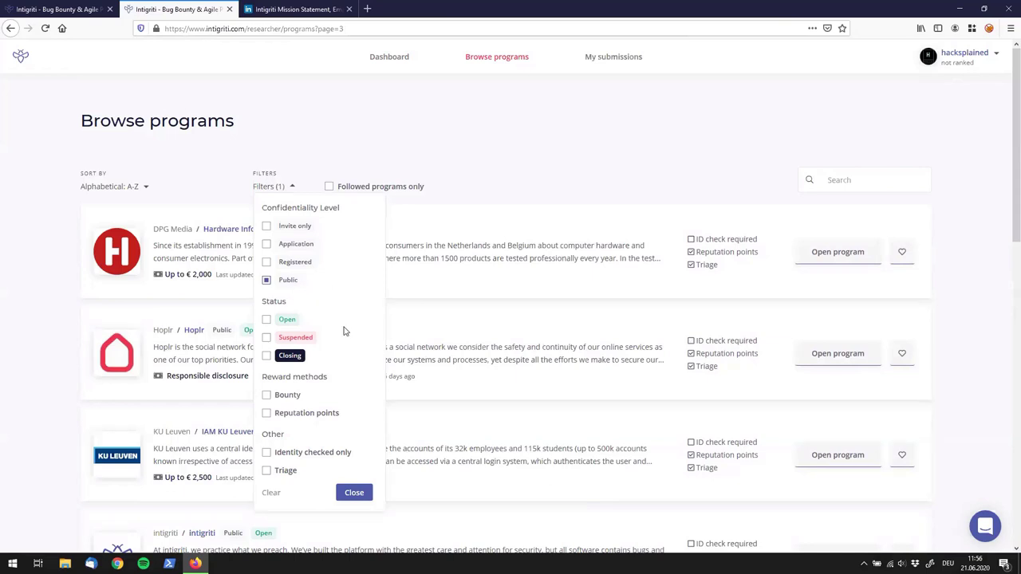
left_click(267, 322)
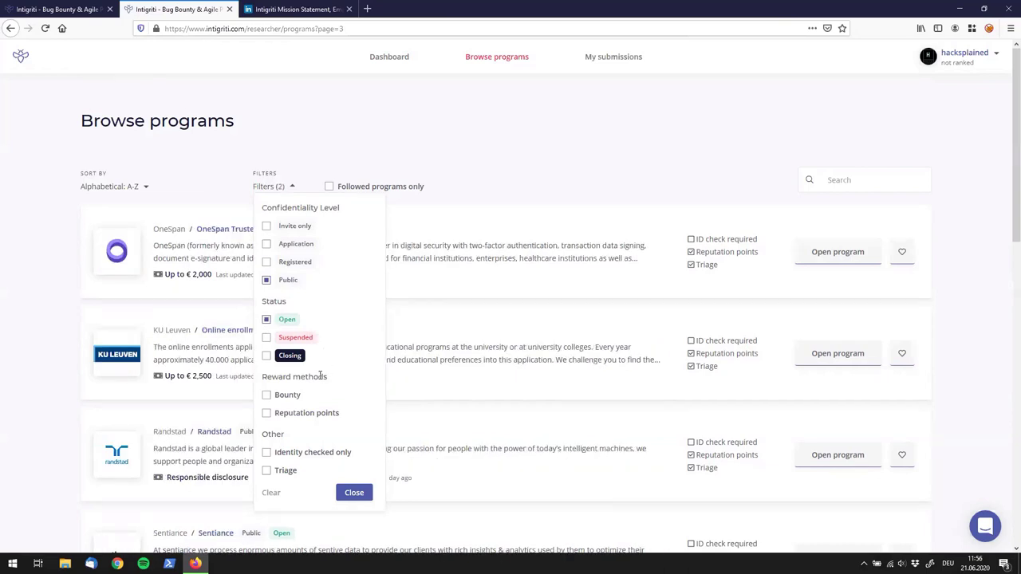
left_click(282, 399)
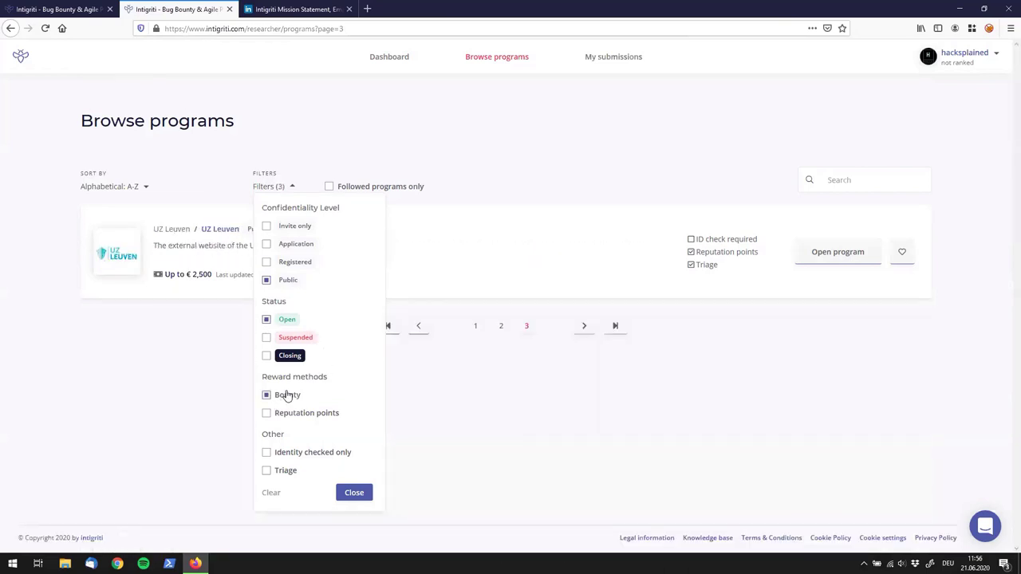
left_click(233, 366)
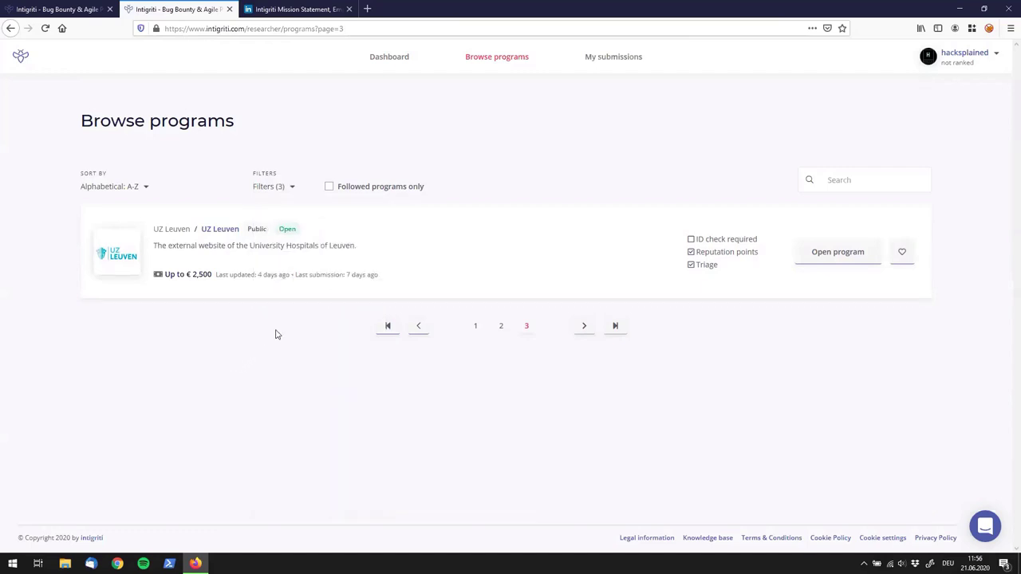
left_click(278, 189)
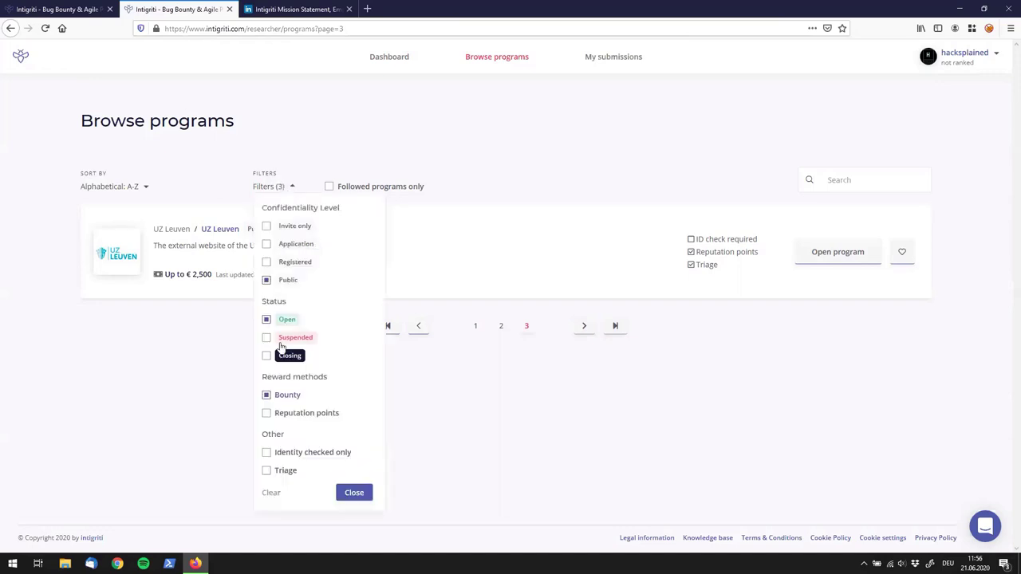
left_click(269, 490)
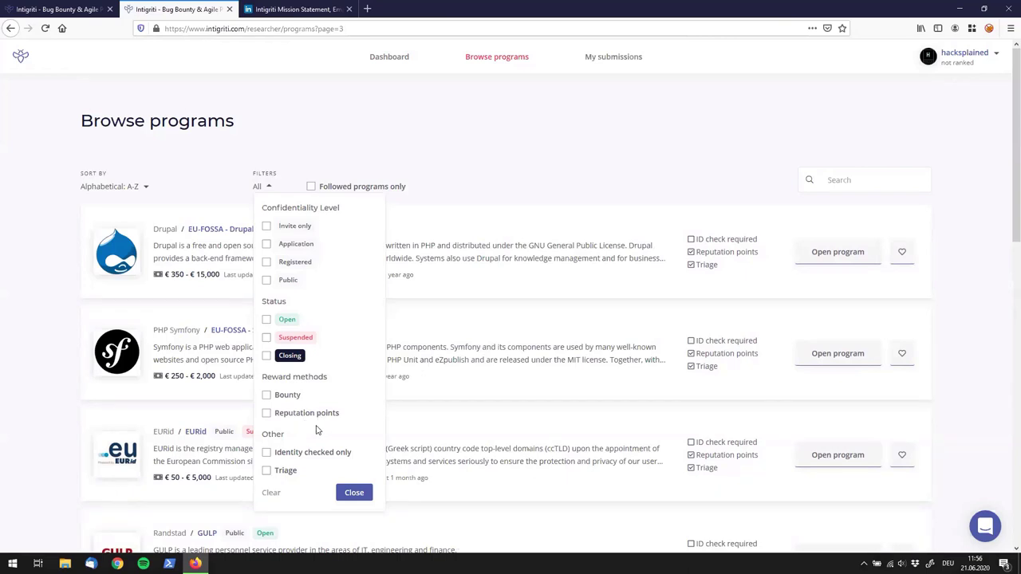
Apply the 'Identity checked only' filter and browse the results, from Beenhouwerij to Shop Apotheke.
left_click(267, 454)
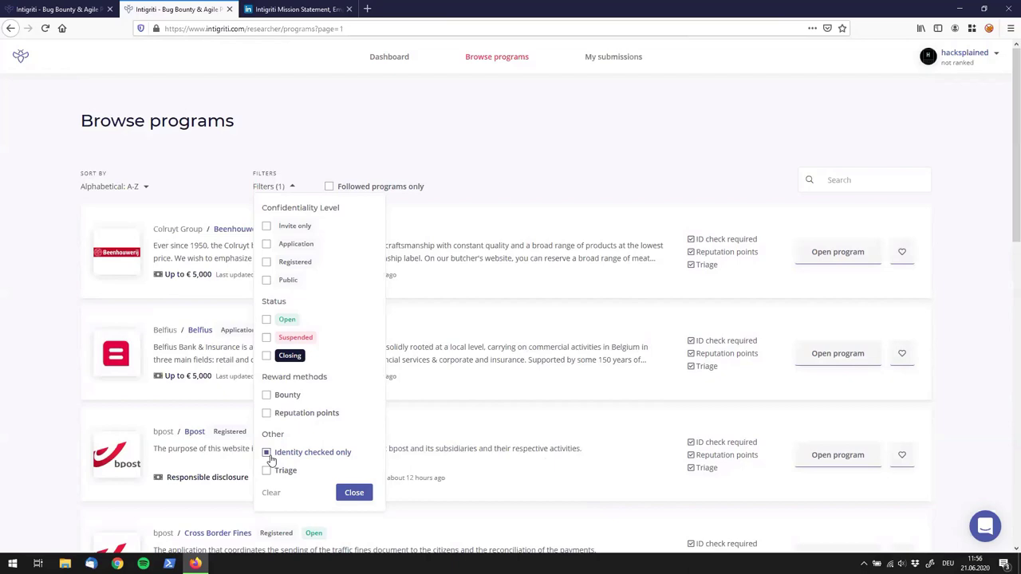
left_click(492, 196)
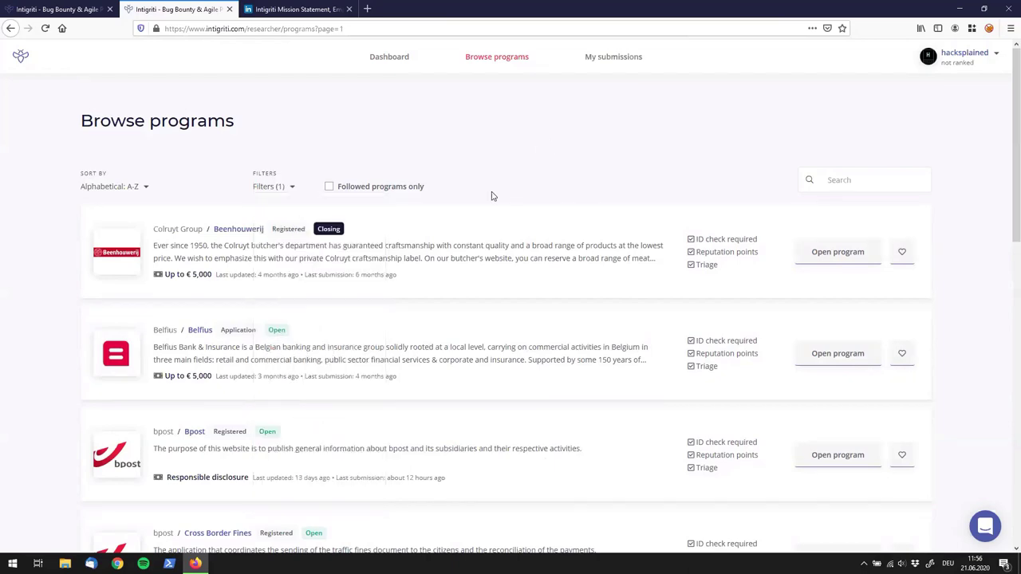
scroll(401, 383, "down", 5)
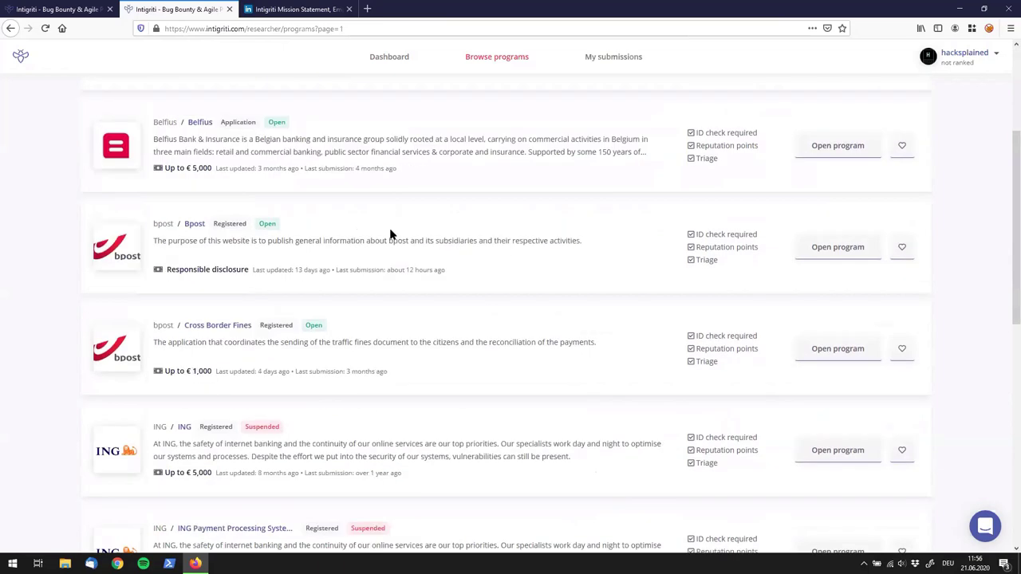
scroll(352, 408, "down", 5)
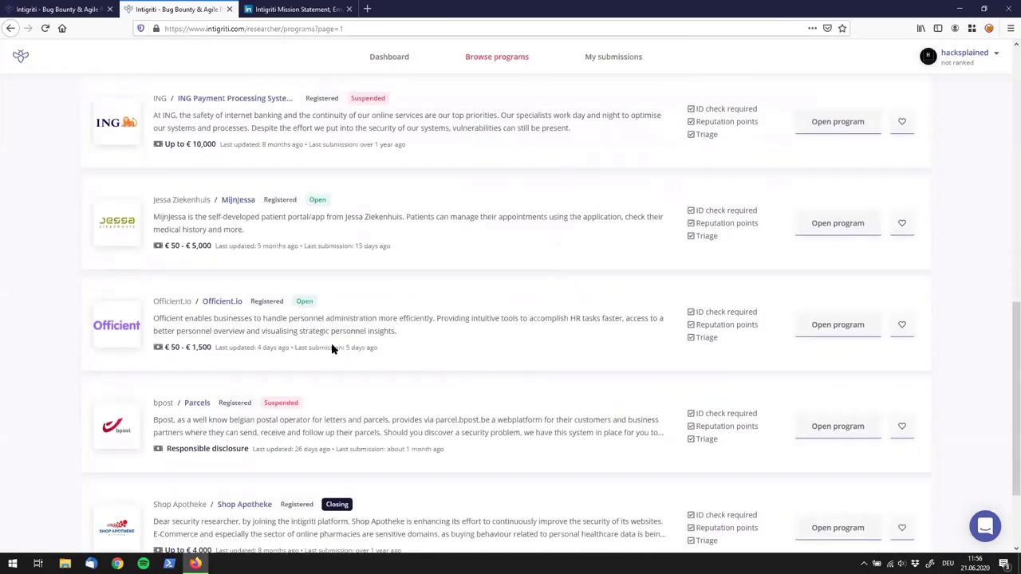
scroll(335, 408, "down", 1)
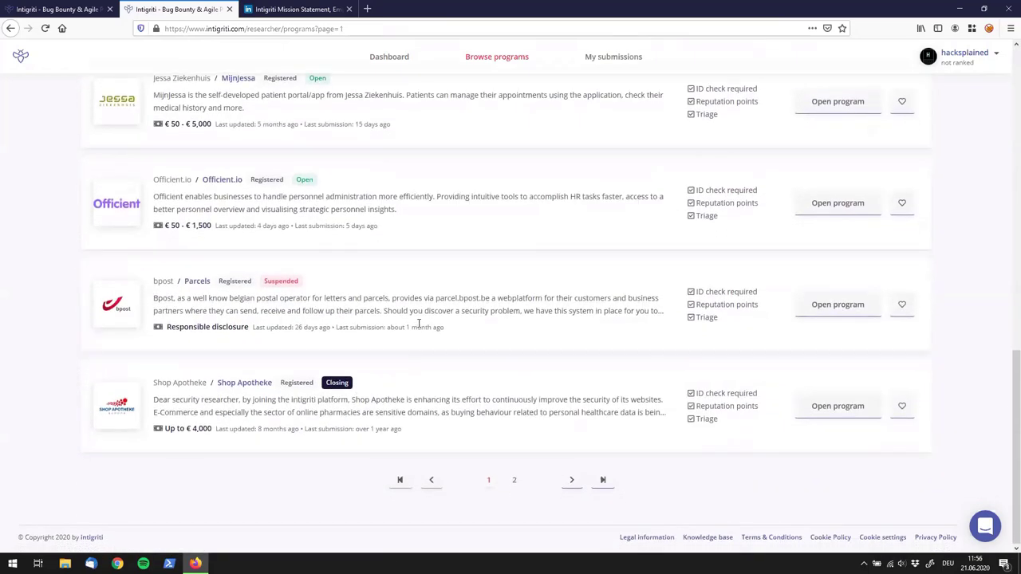
scroll(460, 256, "up", 3)
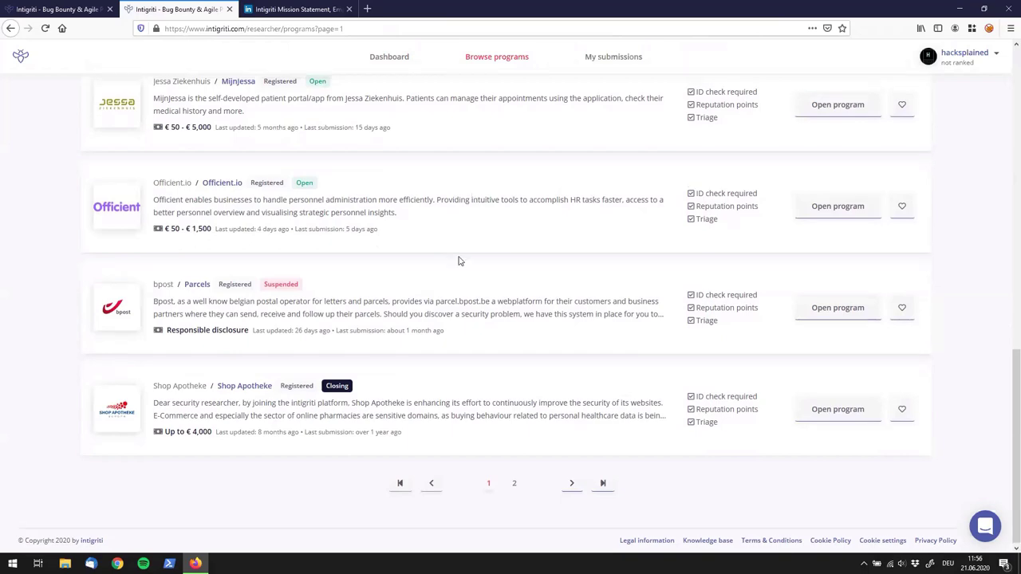
scroll(409, 471, "up", 5)
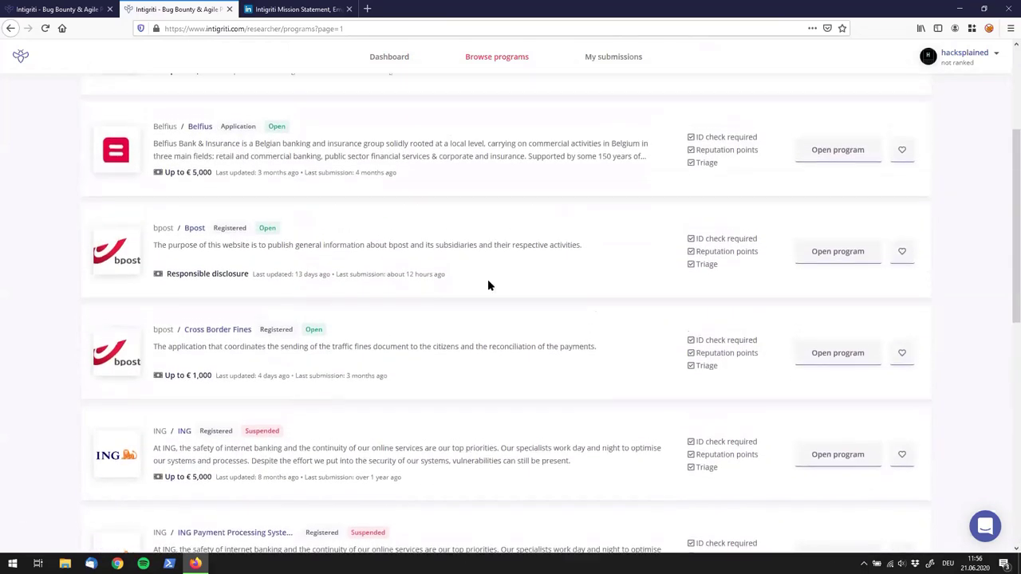
scroll(488, 243, "up", 3)
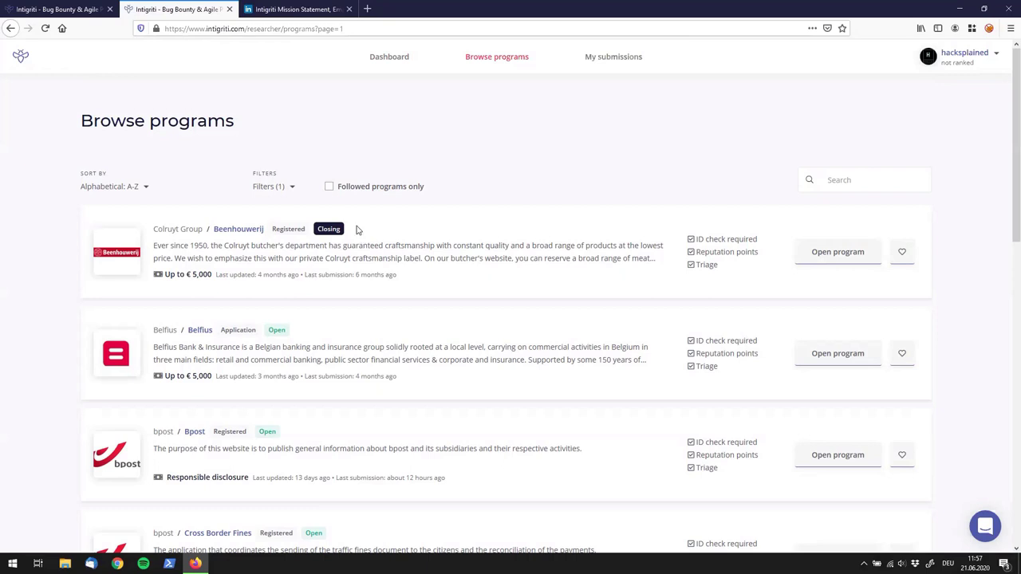
scroll(343, 279, "down", 2)
scroll(342, 241, "down", 5)
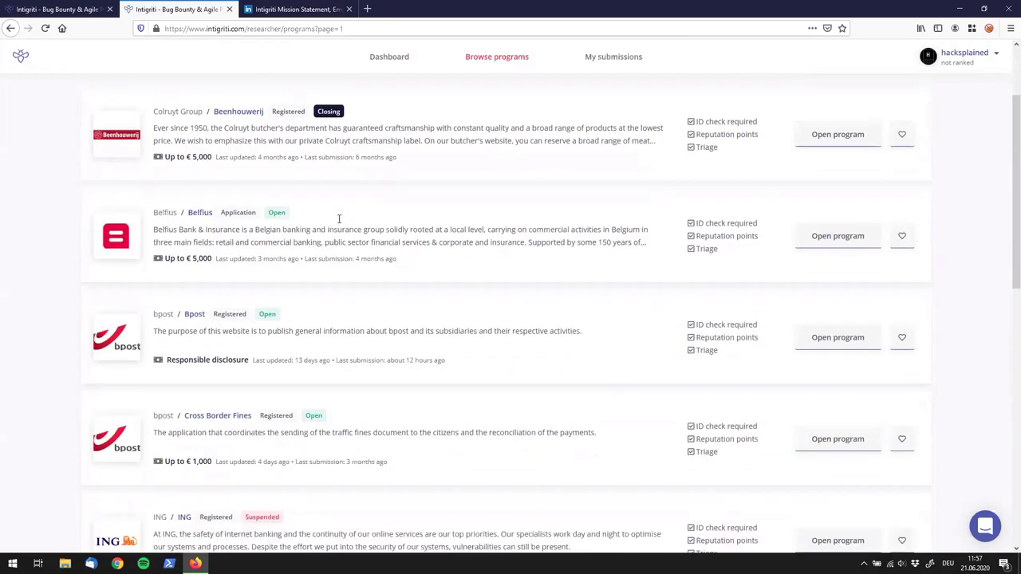
scroll(319, 227, "down", 4)
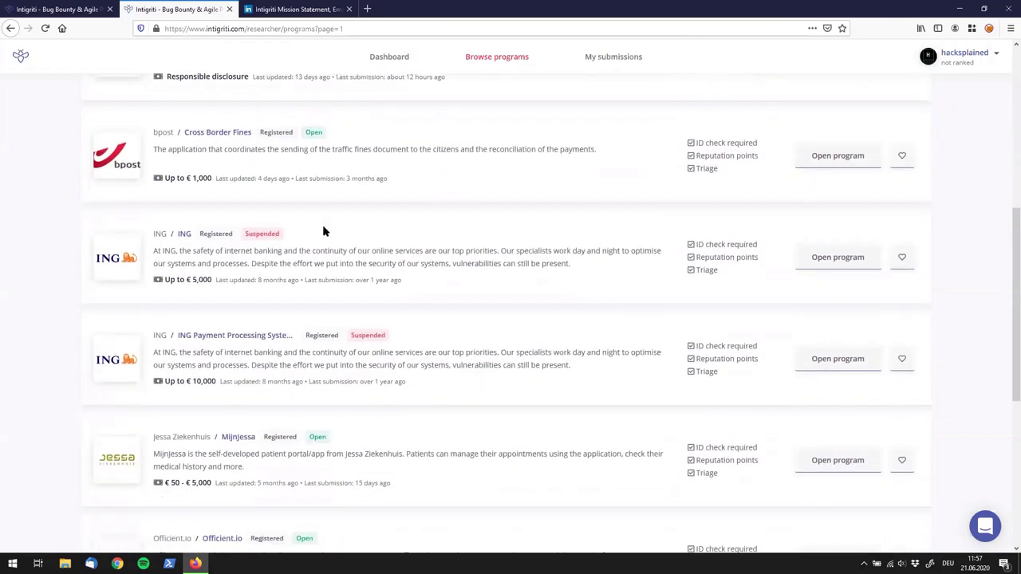
scroll(318, 217, "down", 3)
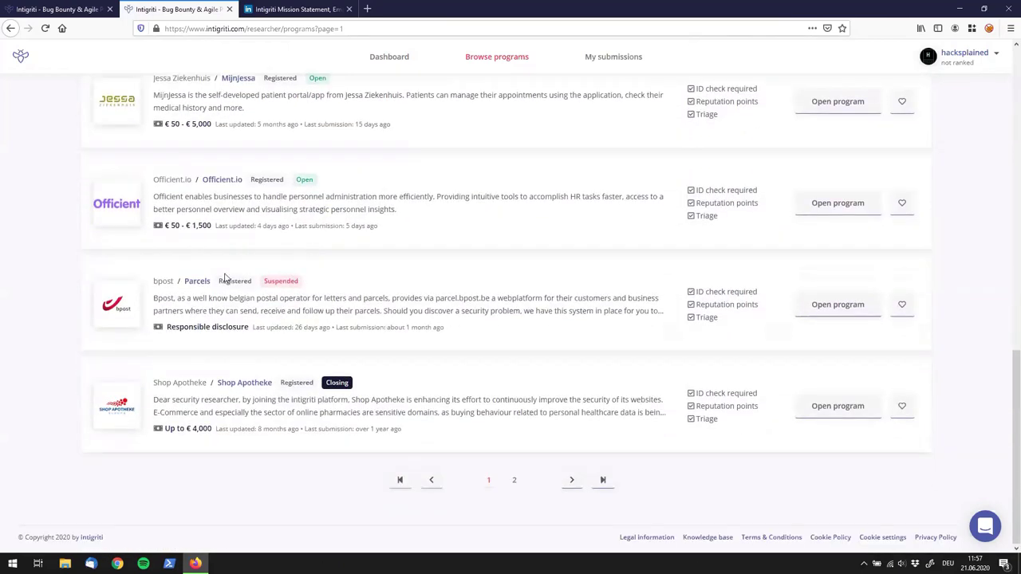
left_click(132, 401)
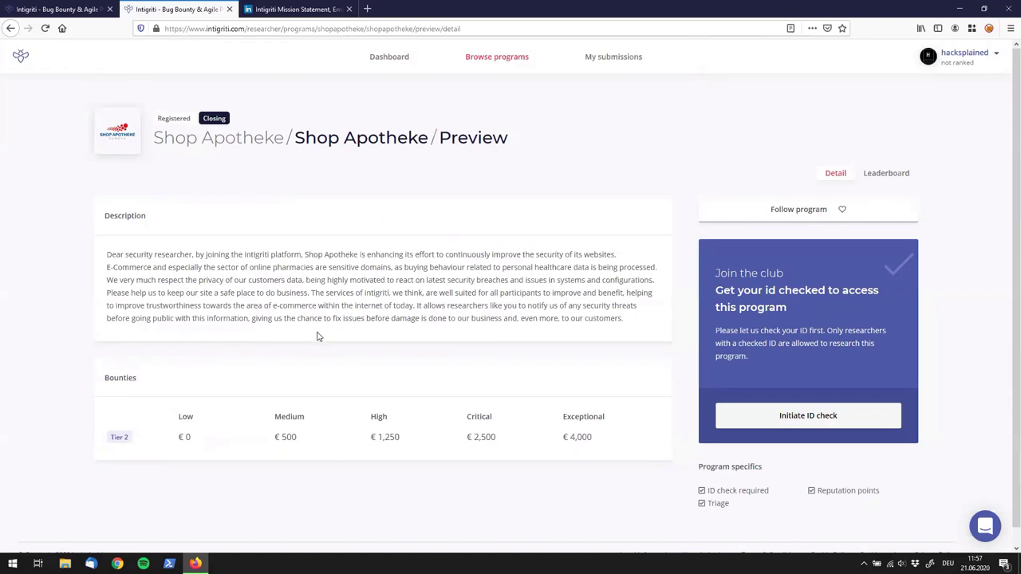
scroll(315, 335, "down", 1)
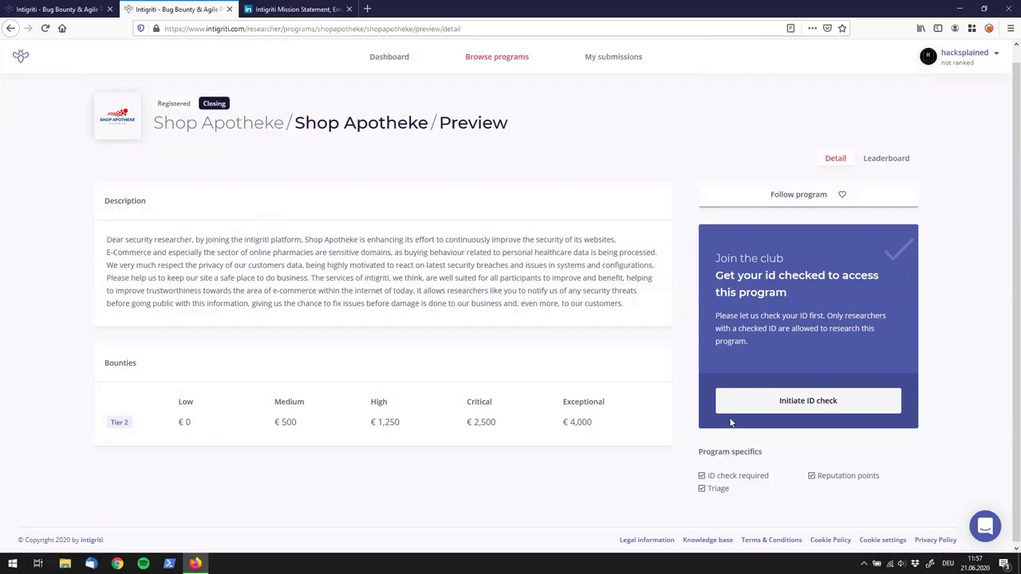
left_click(472, 64)
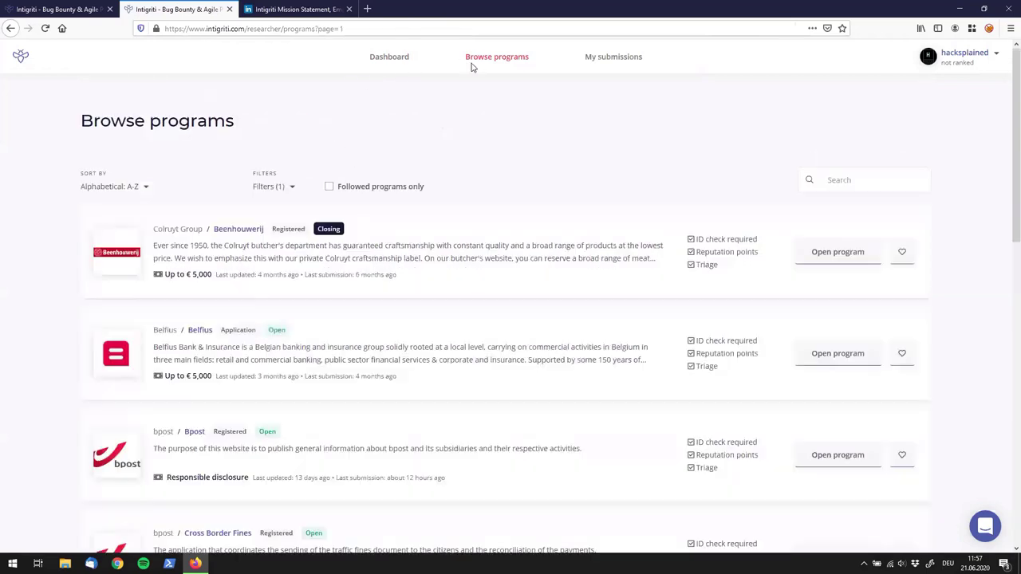
Clear the identity-check filter so the Filters label reads All again.
left_click(275, 187)
left_click(271, 493)
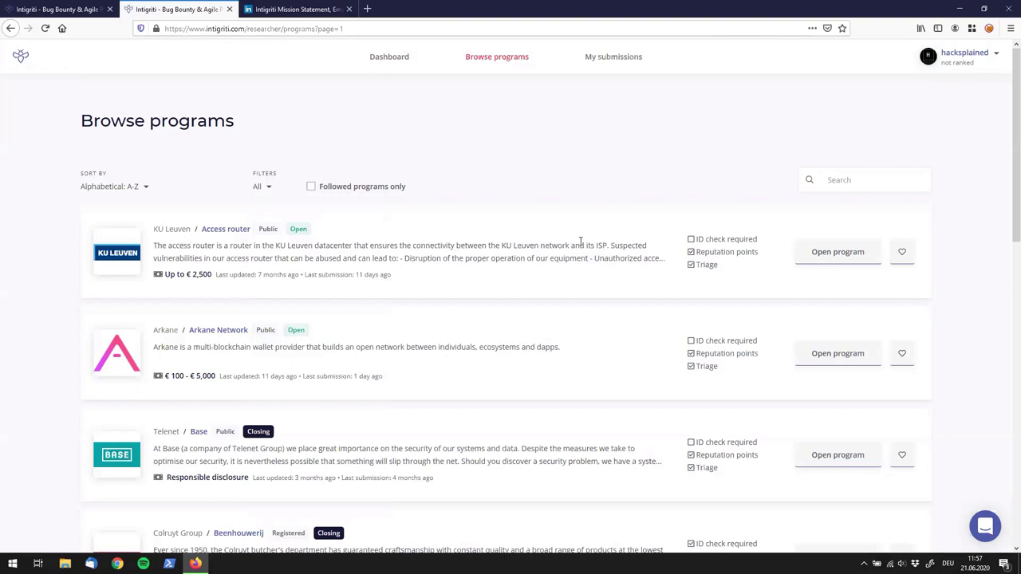
Open KU Leuven's Access router program and review its bounties, domains and in-scope targets.
left_click(117, 262)
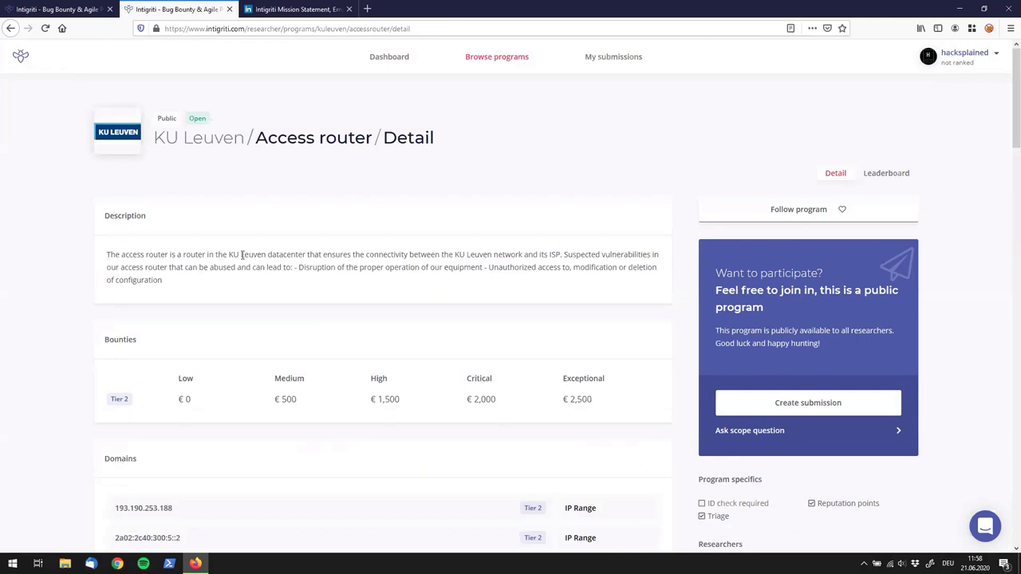
scroll(234, 269, "down", 1)
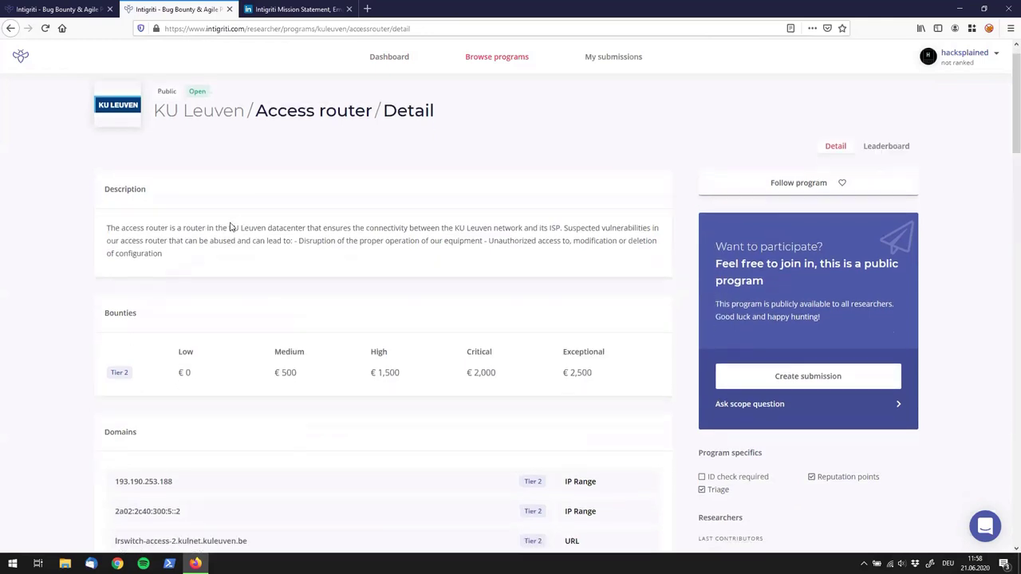
scroll(197, 309, "down", 1)
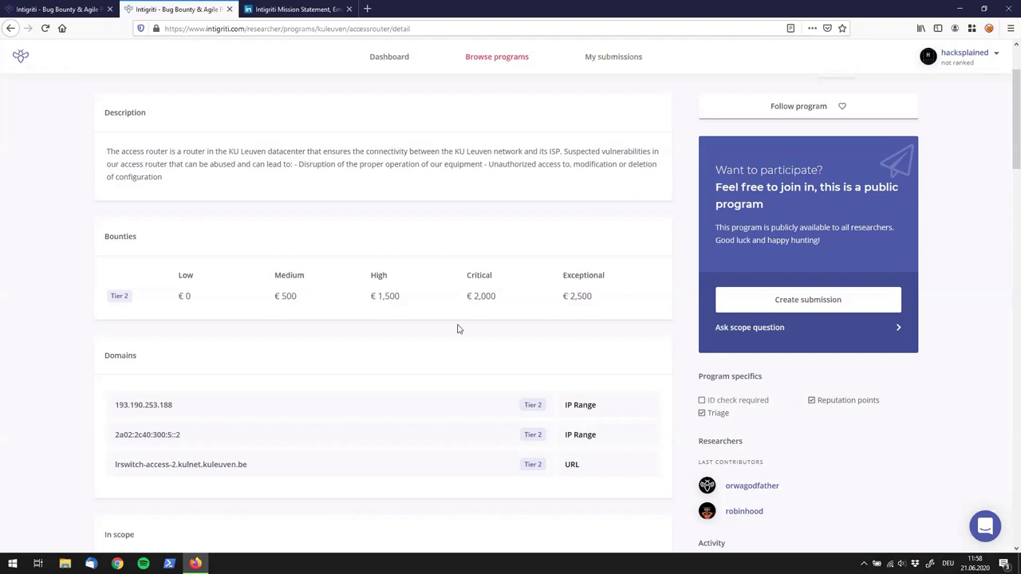
scroll(398, 363, "down", 1)
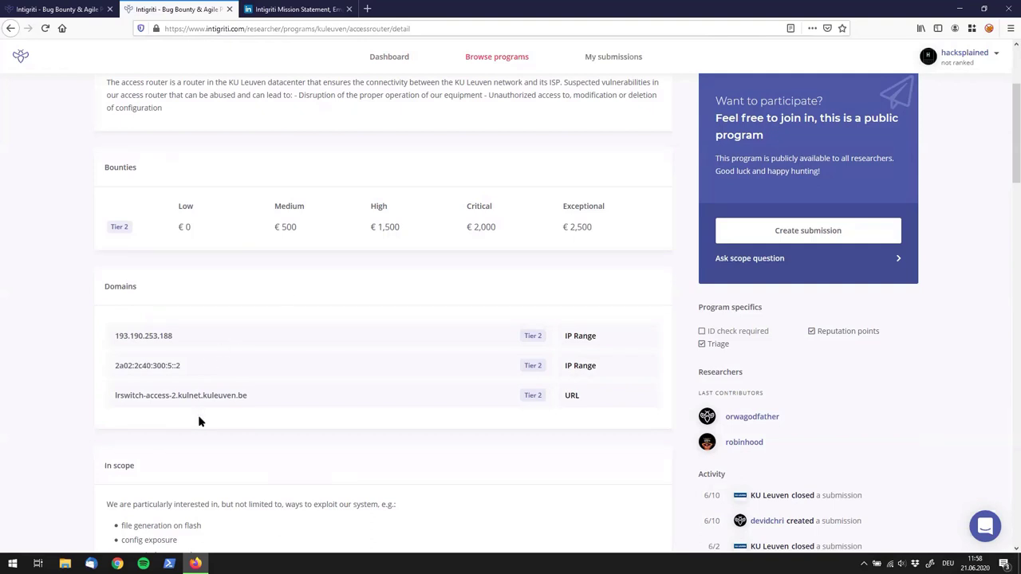
scroll(202, 428, "down", 3)
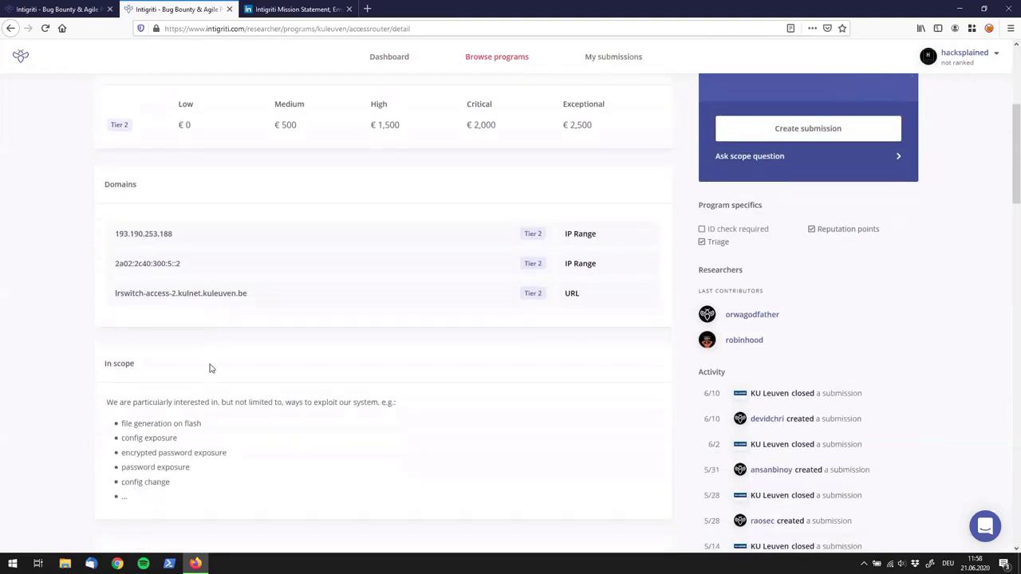
scroll(208, 392, "down", 1)
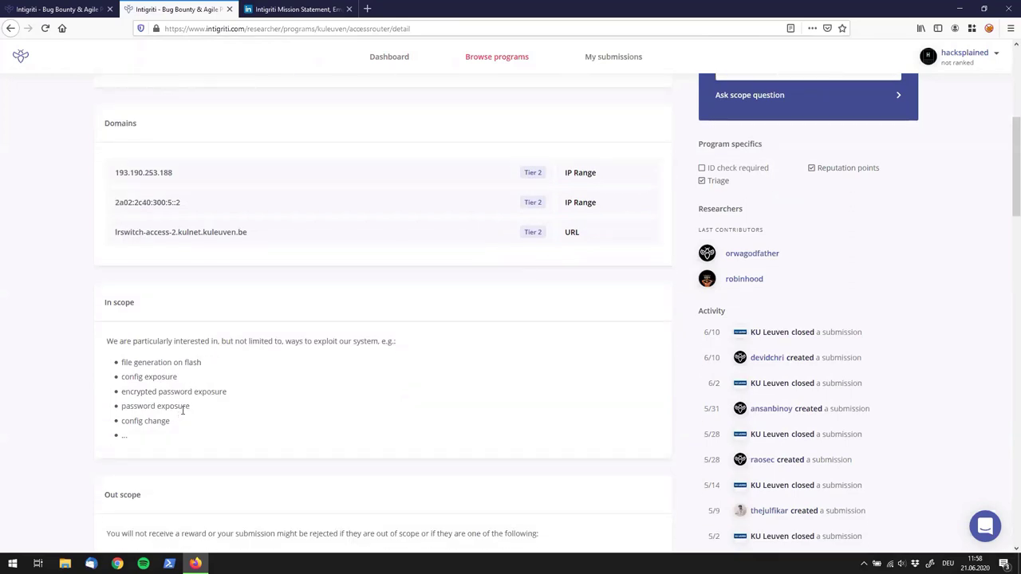
scroll(242, 412, "down", 7)
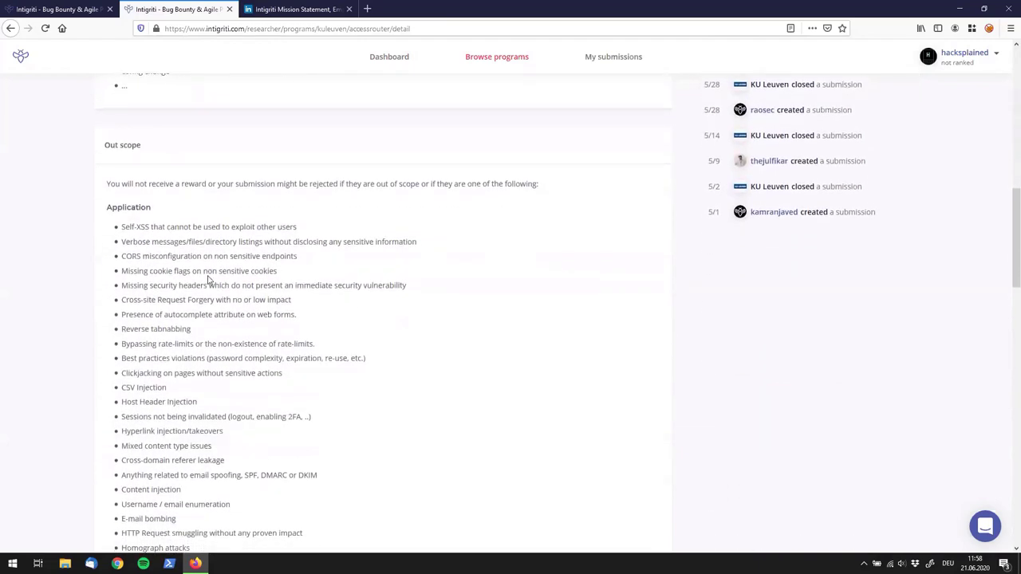
scroll(208, 383, "down", 1)
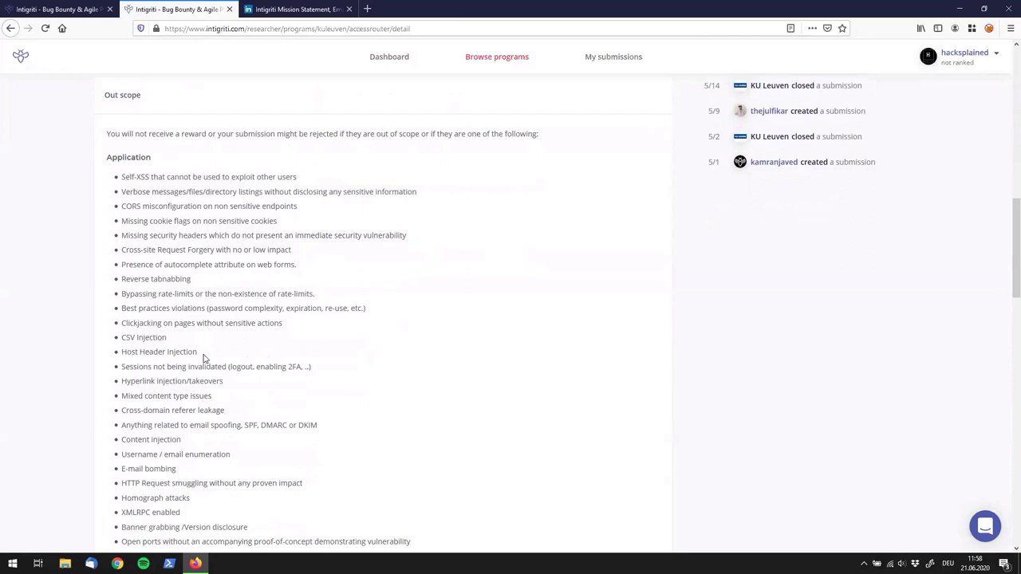
scroll(210, 359, "down", 1)
scroll(219, 319, "down", 1)
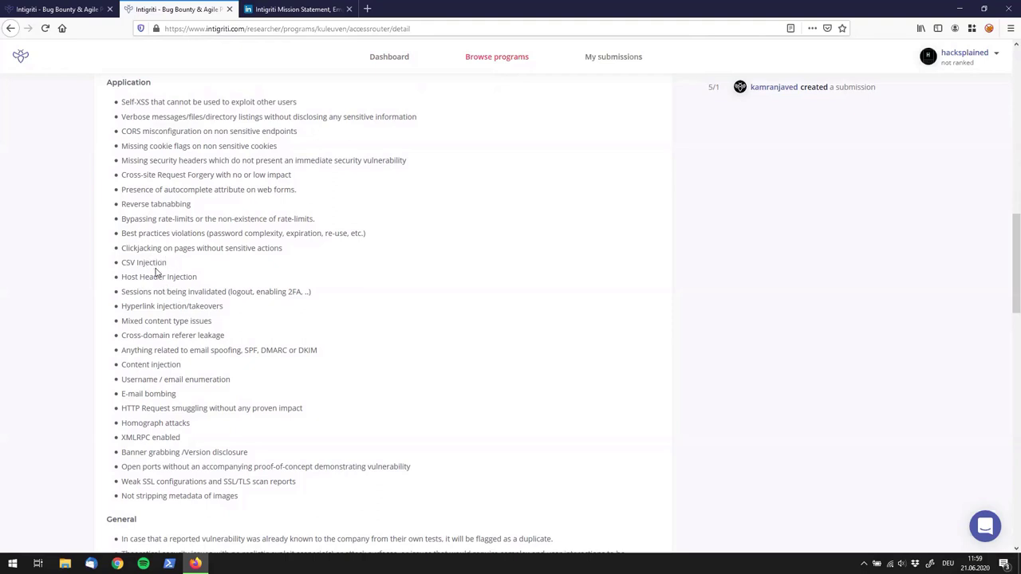
scroll(180, 372, "down", 6)
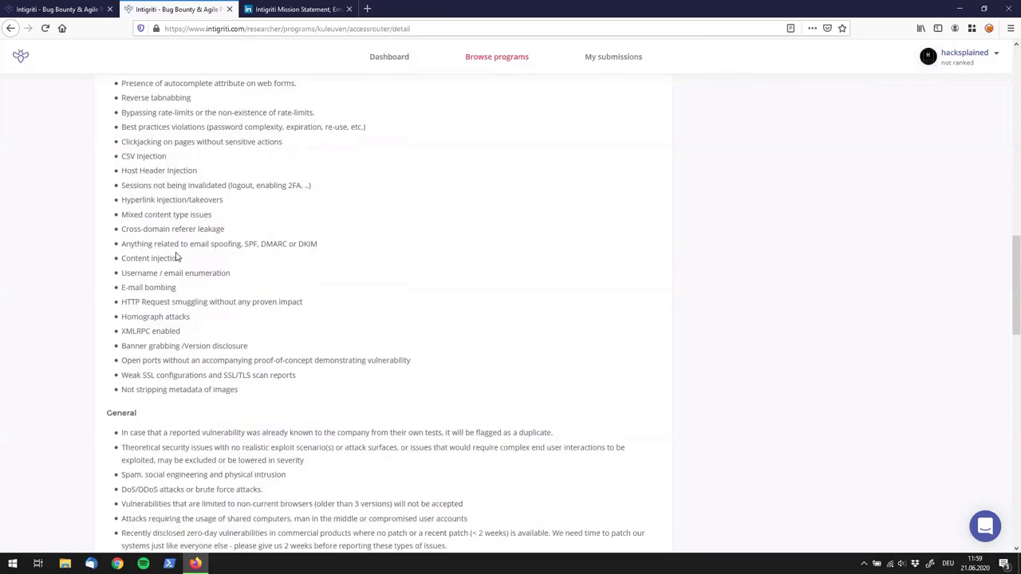
scroll(172, 290, "down", 6)
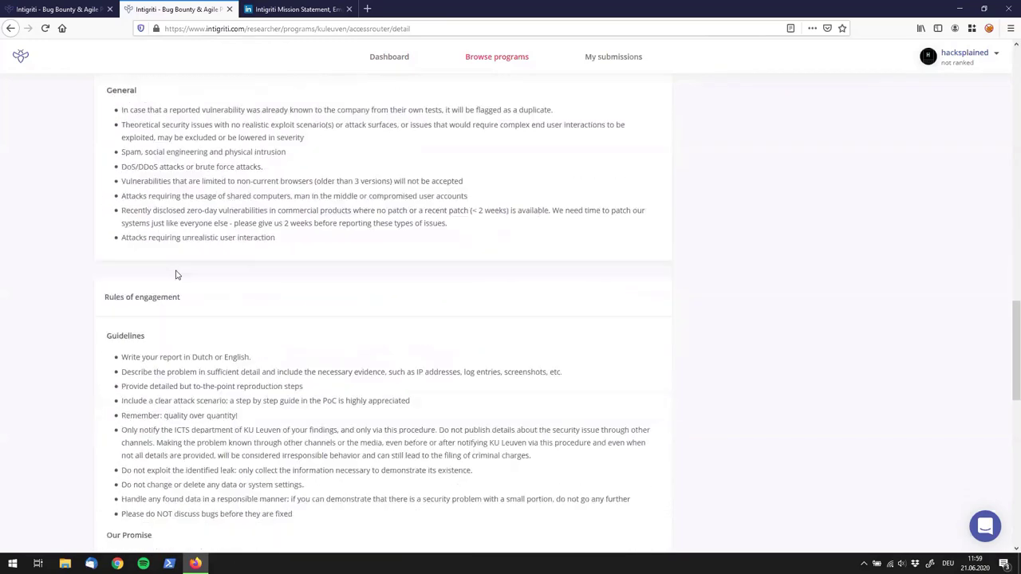
scroll(168, 333, "down", 6)
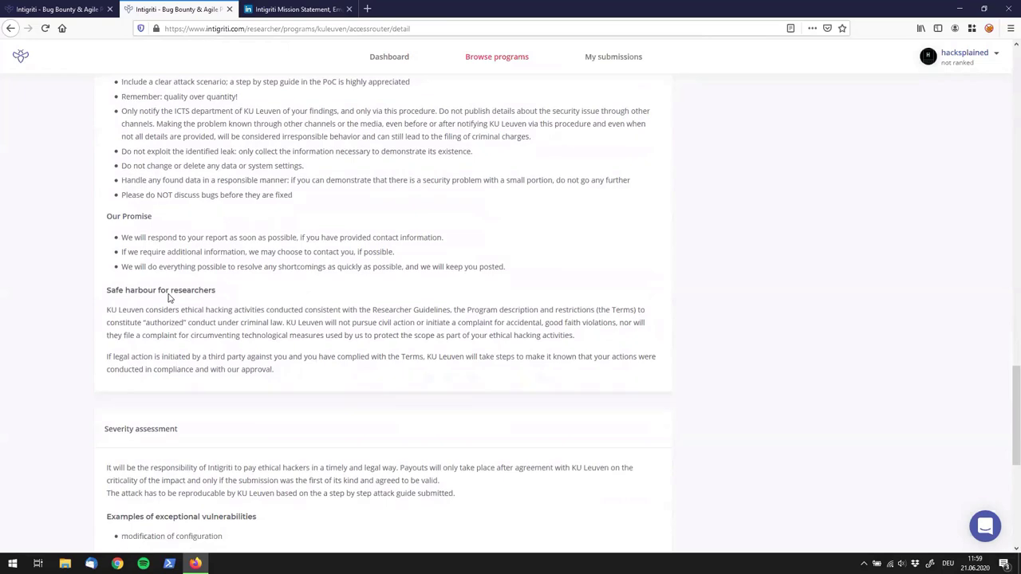
scroll(178, 257, "down", 3)
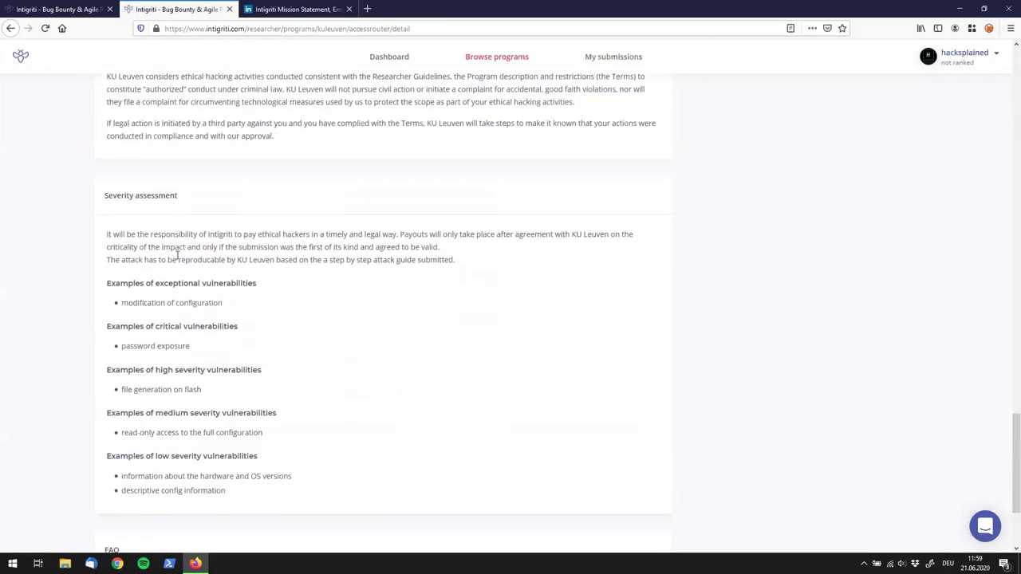
scroll(165, 329, "down", 3)
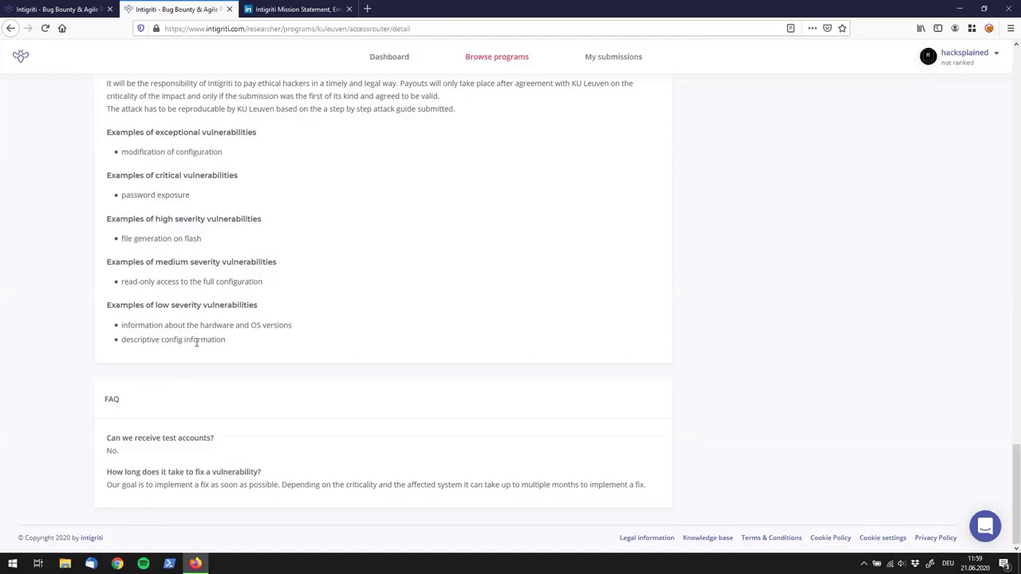
Scroll back through the Access router program page.
scroll(390, 494, "up", 15)
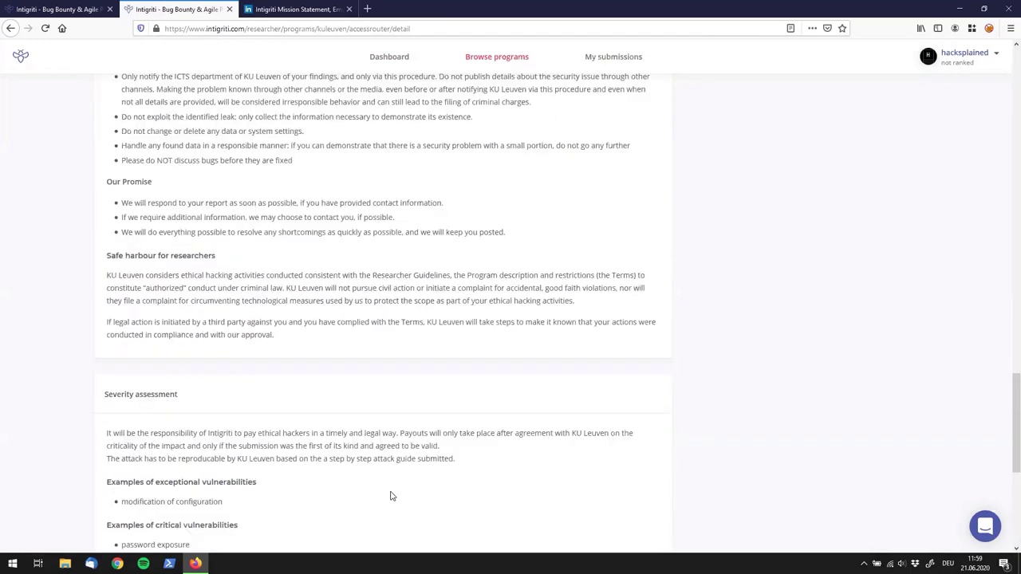
scroll(431, 70, "up", 15)
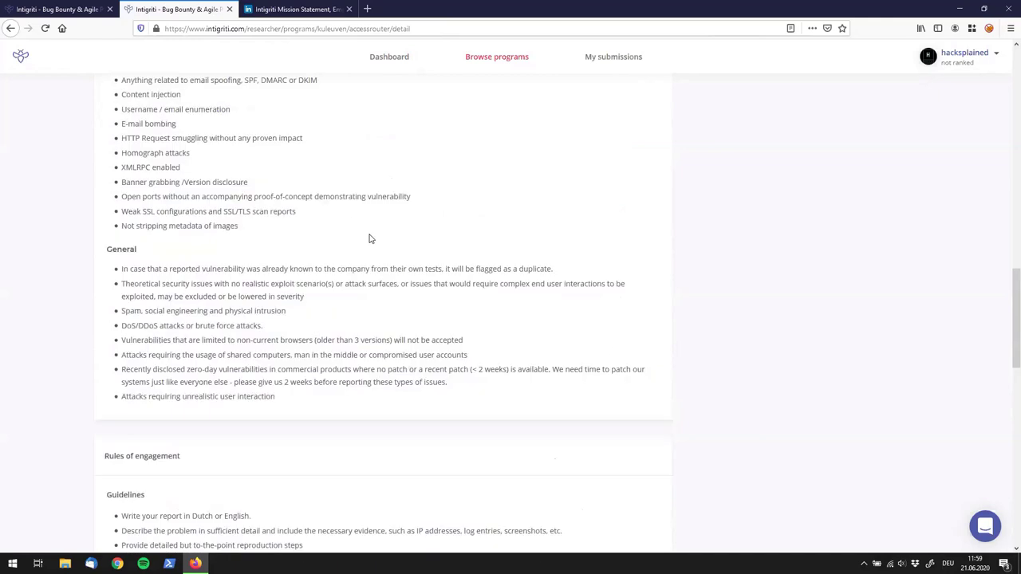
scroll(336, 167, "up", 12)
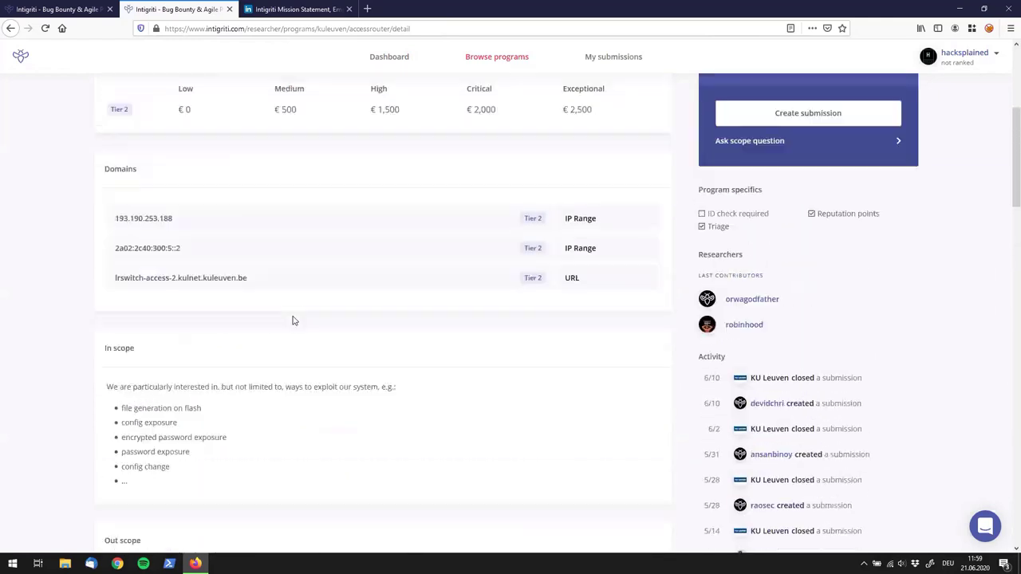
scroll(330, 193, "up", 3)
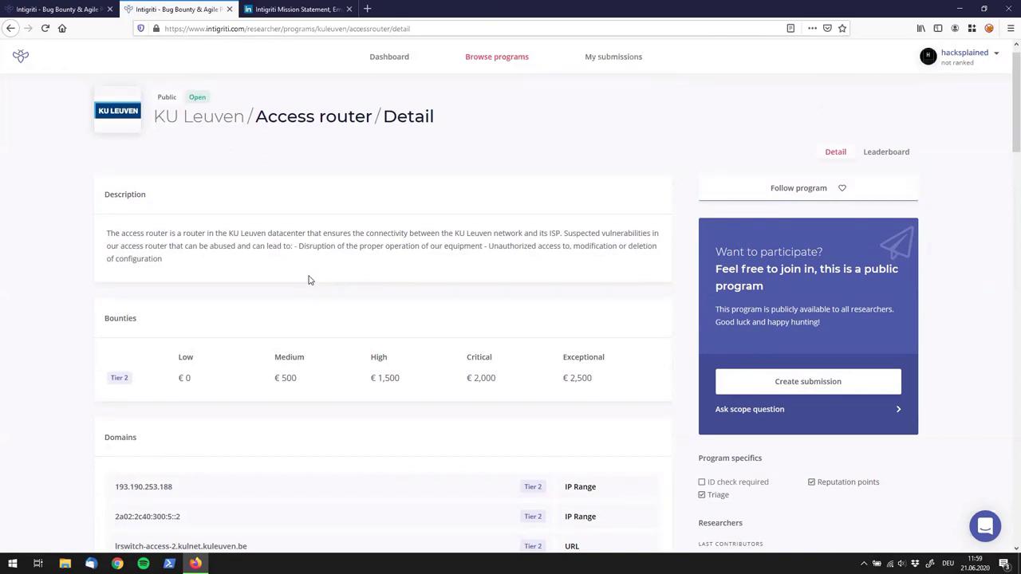
scroll(273, 287, "down", 1)
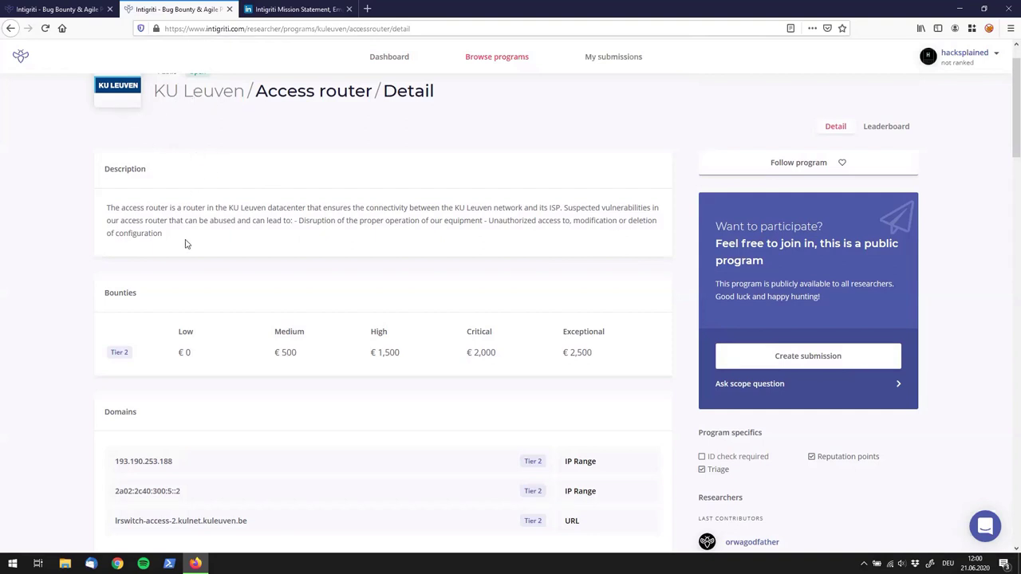
scroll(197, 163, "down", 3)
scroll(199, 167, "down", 2)
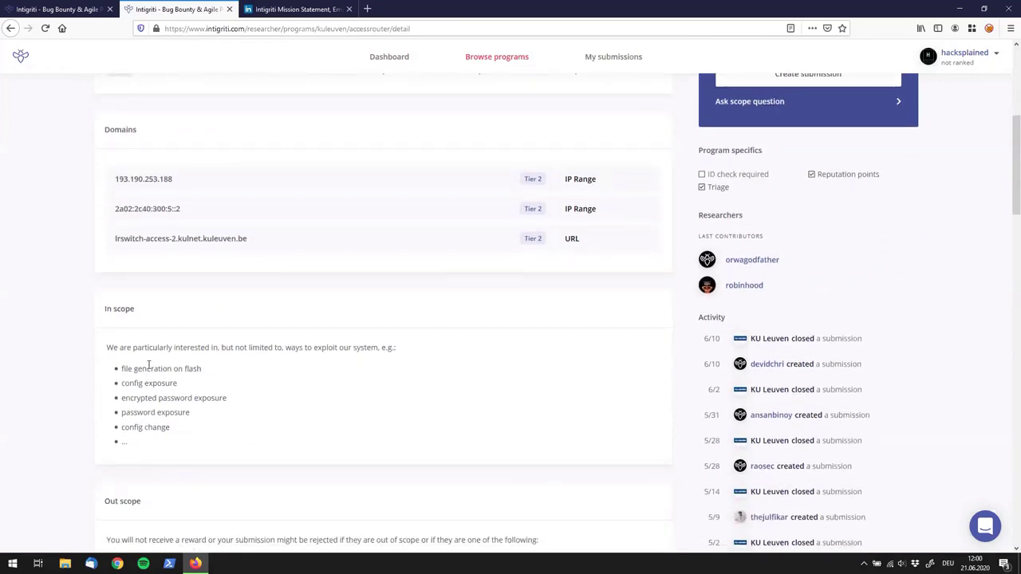
scroll(161, 289, "down", 1)
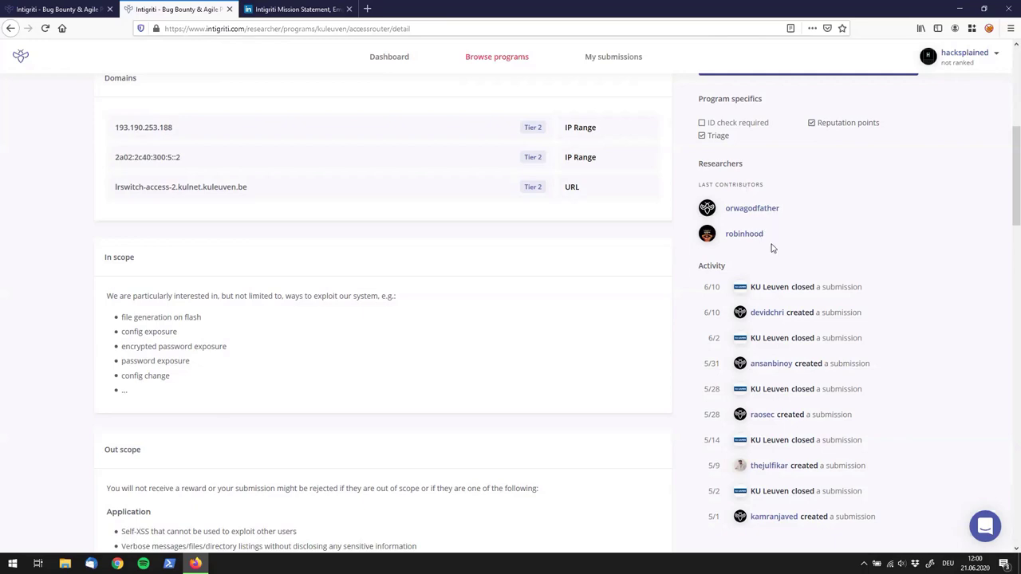
scroll(804, 199, "down", 1)
scroll(804, 176, "up", 4)
scroll(804, 168, "up", 3)
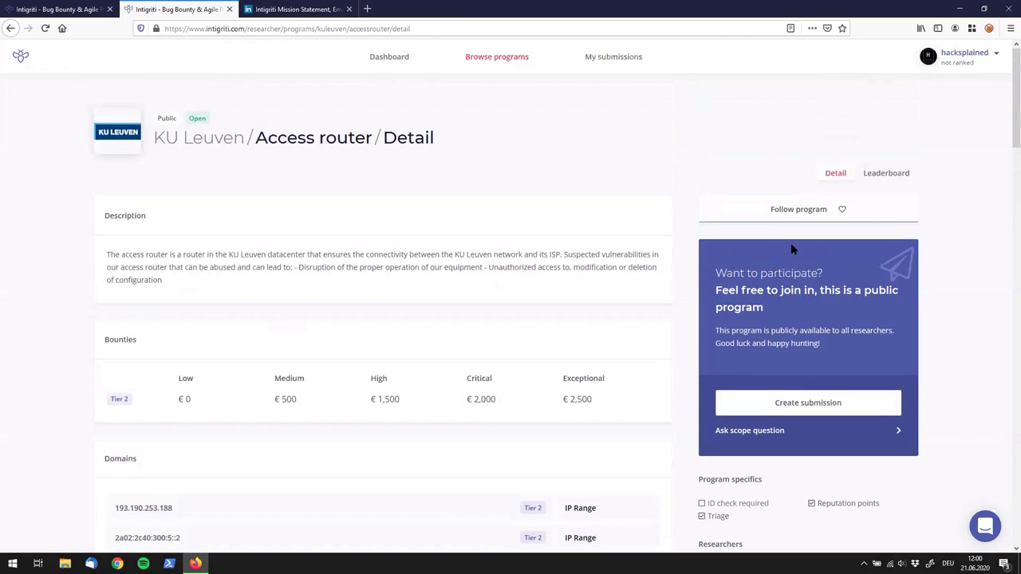
Check the Access router leaderboard, then open Arkane Network from Browse programs.
left_click(886, 176)
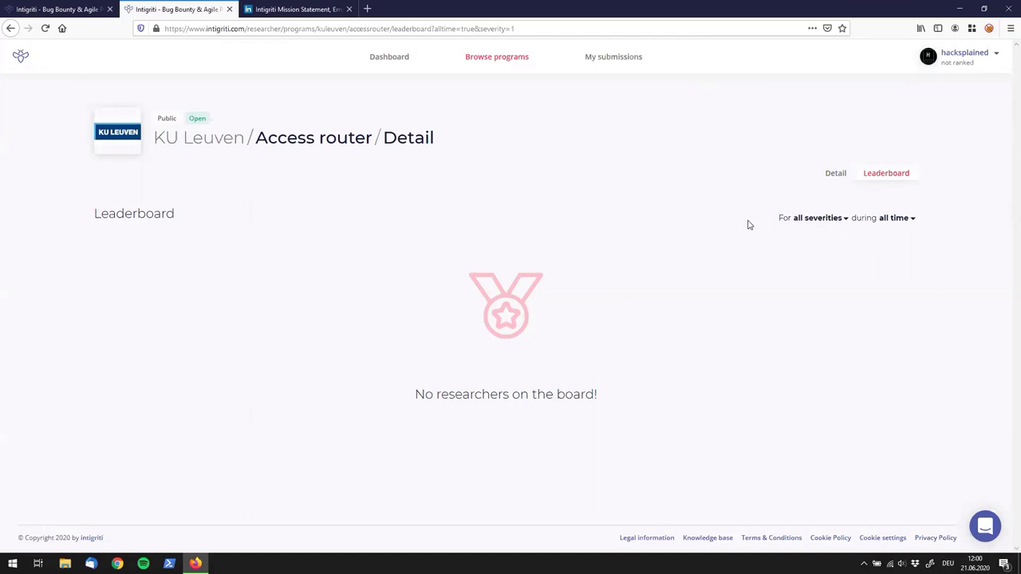
left_click(501, 66)
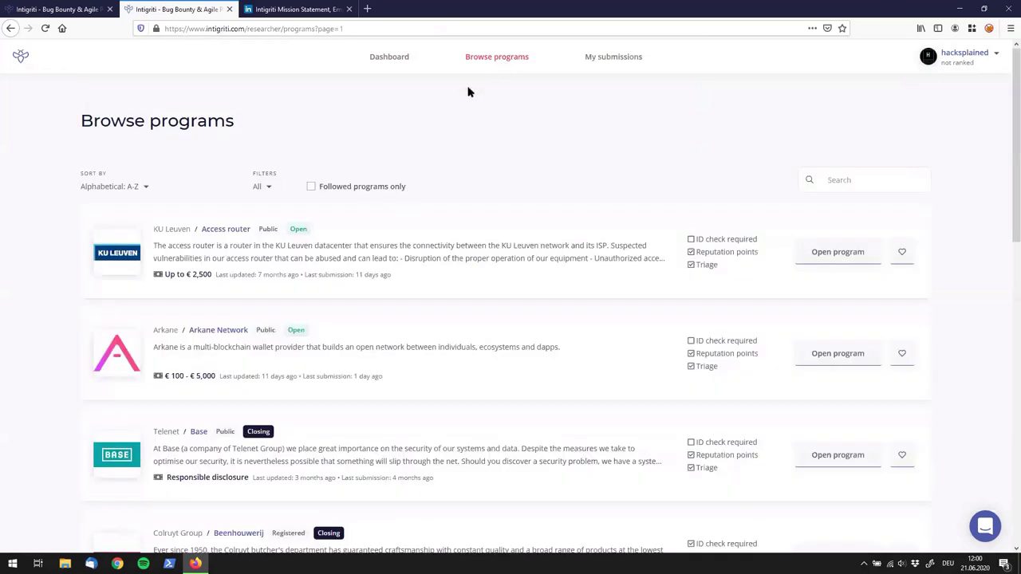
left_click(133, 340)
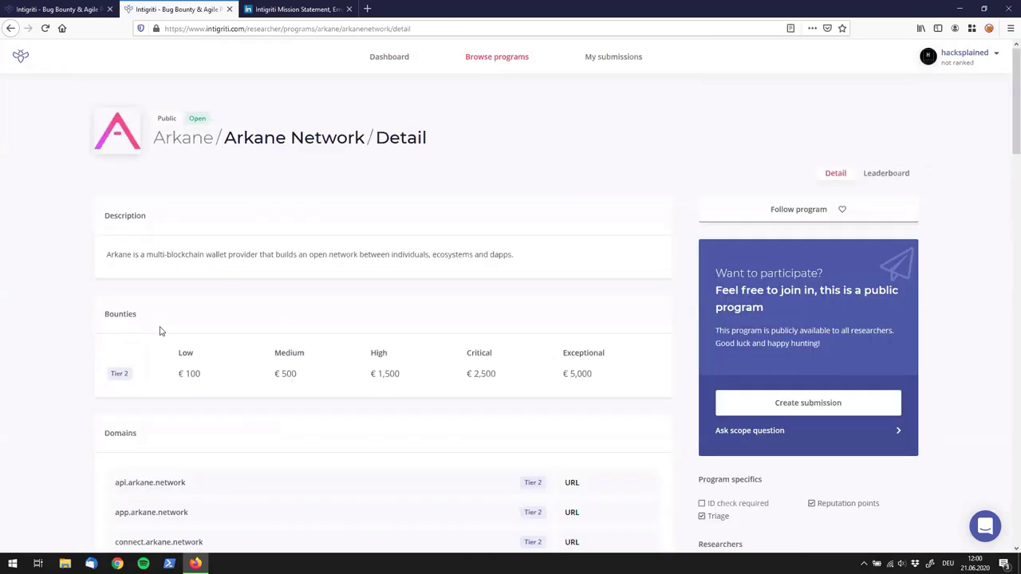
left_click(869, 174)
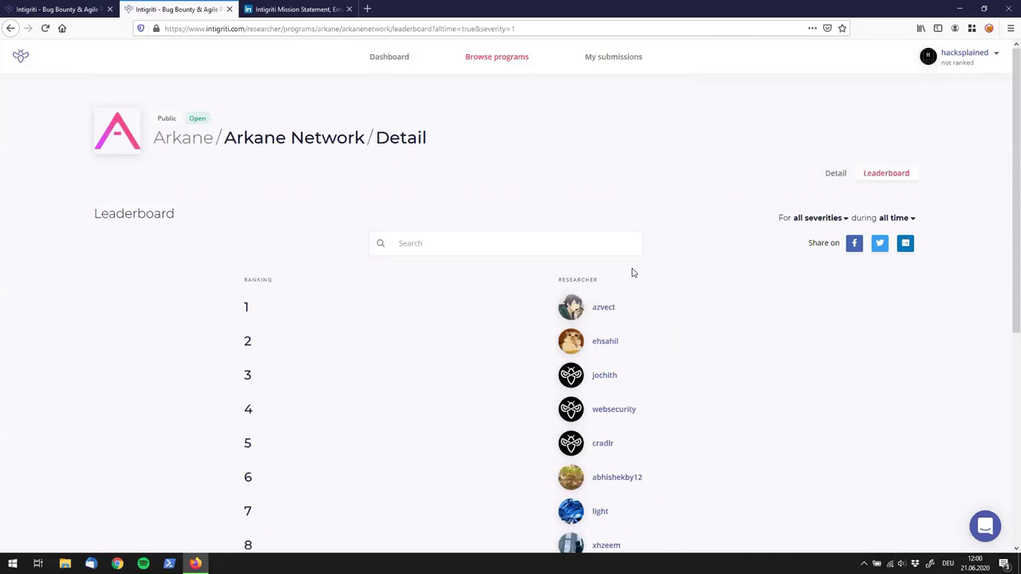
scroll(684, 308, "down", 1)
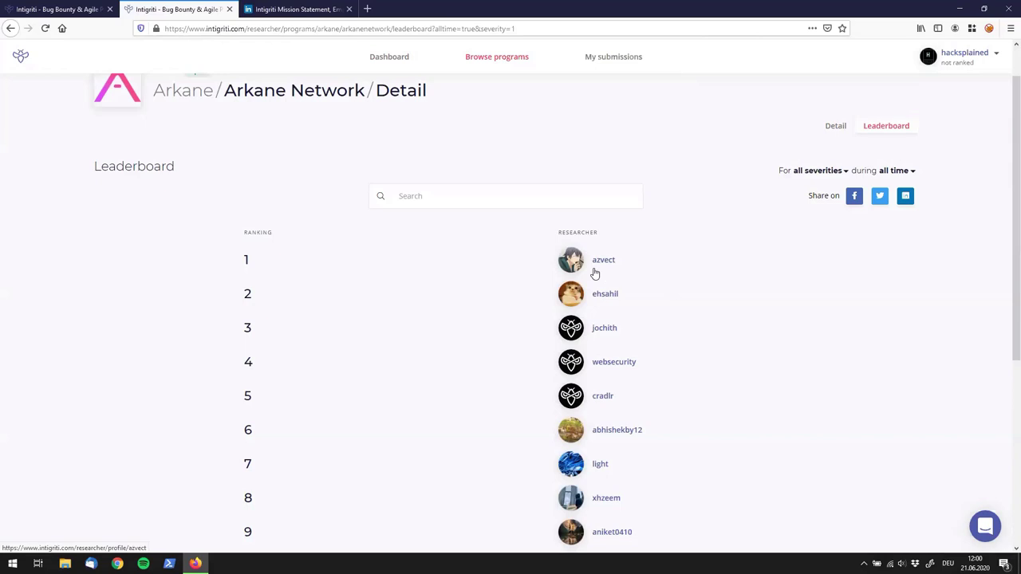
scroll(666, 290, "down", 1)
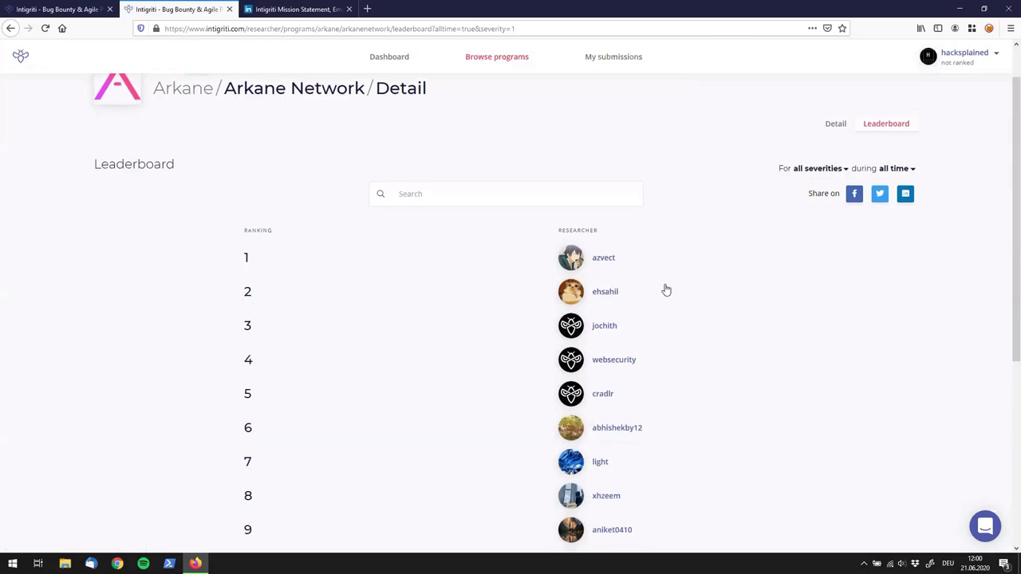
scroll(666, 290, "down", 3)
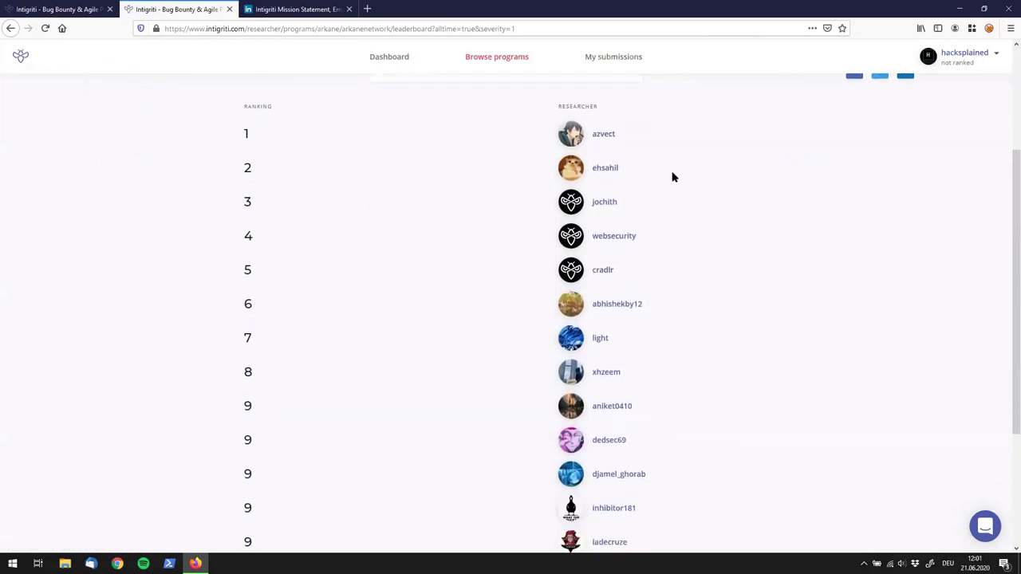
scroll(665, 239, "up", 5)
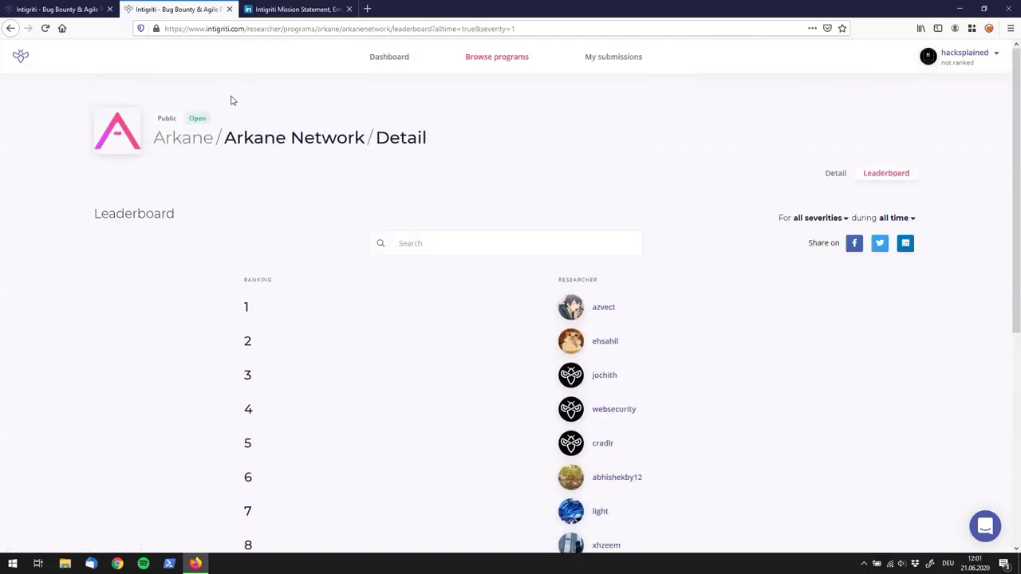
left_click(835, 172)
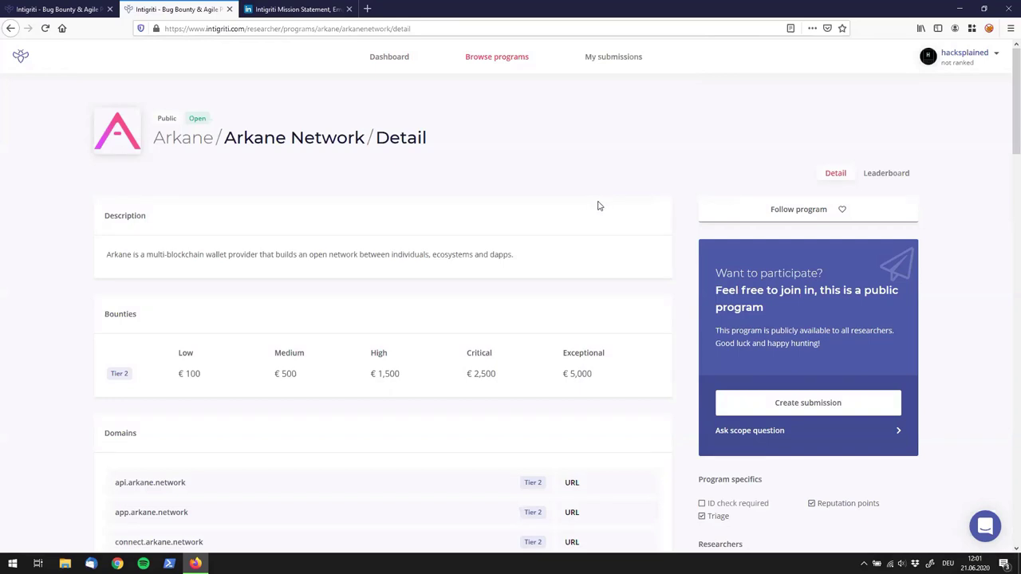
Start a new Arkane Network submission titled 'XSS on'.
left_click(786, 406)
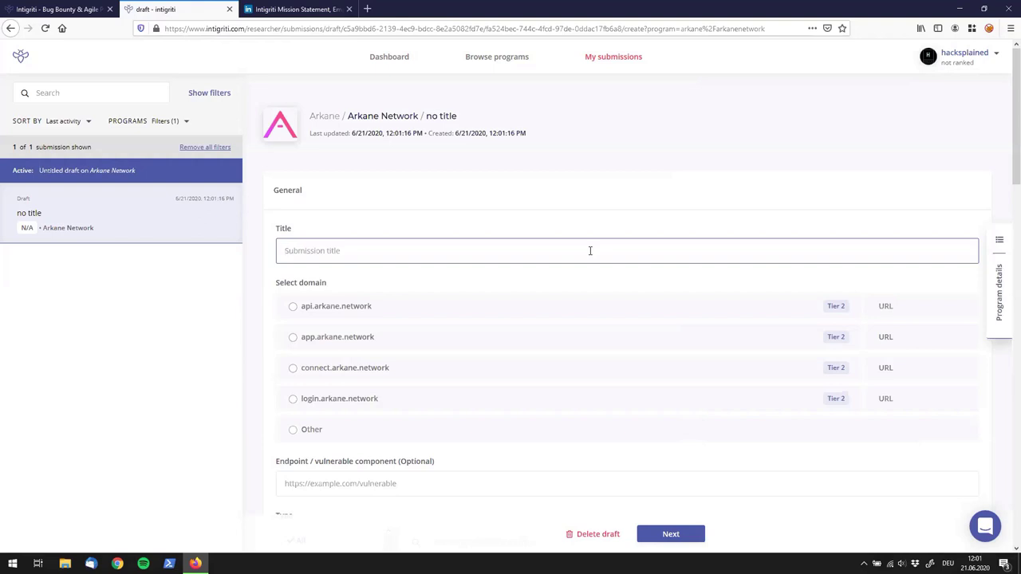
type("X")
key("BackSpace")
type("XSS on ...")
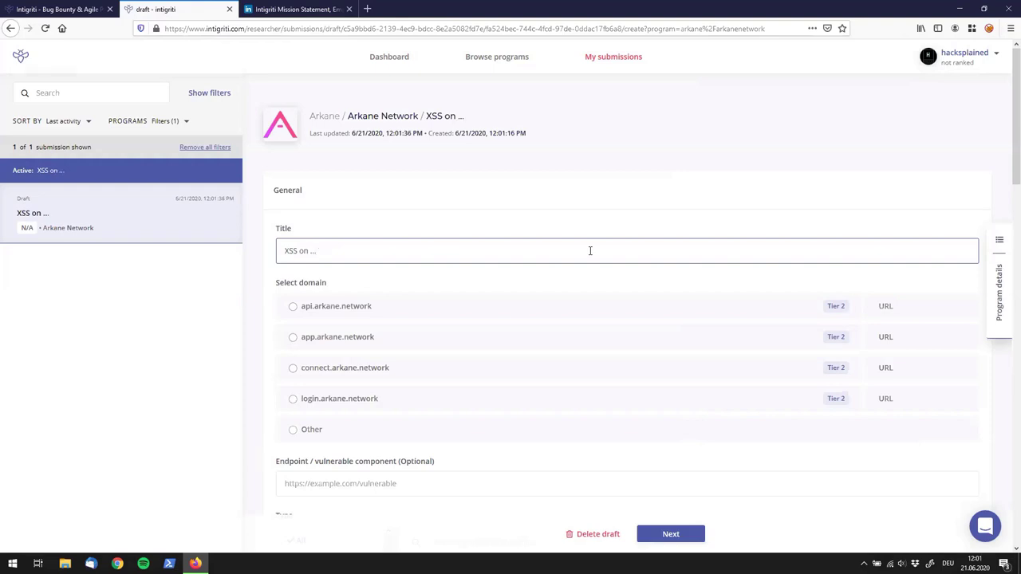
Target the app.arkane.network domain and enter the vulnerable endpoint path.
left_click(325, 338)
scroll(241, 295, "down", 1)
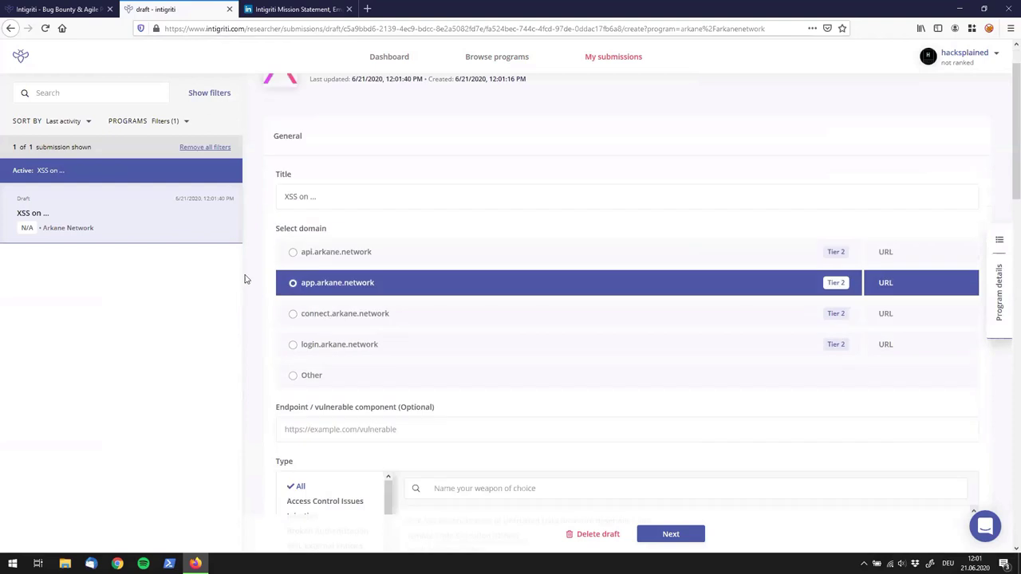
scroll(242, 295, "down", 1)
left_click(367, 374)
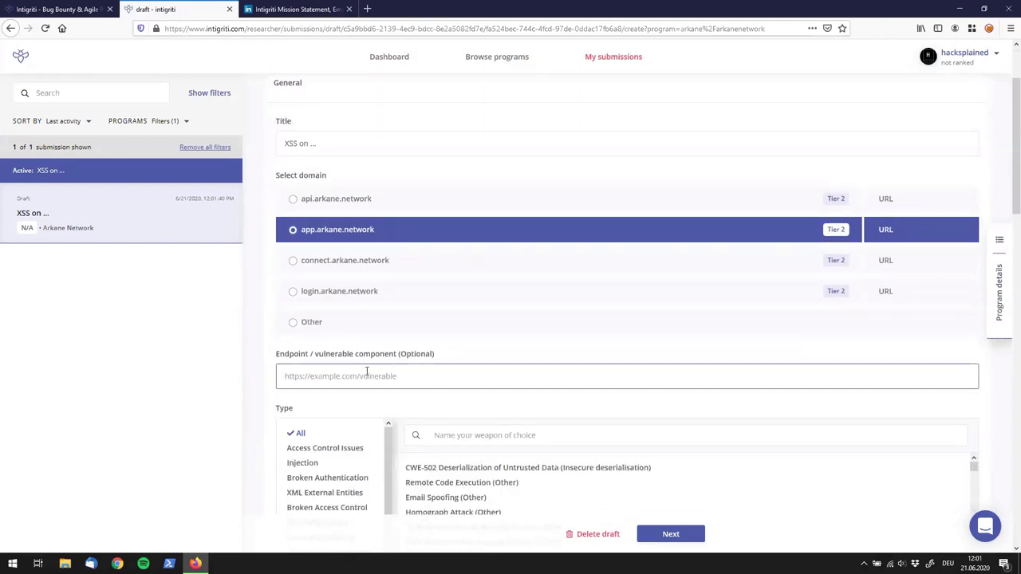
type("/")
type("test.com")
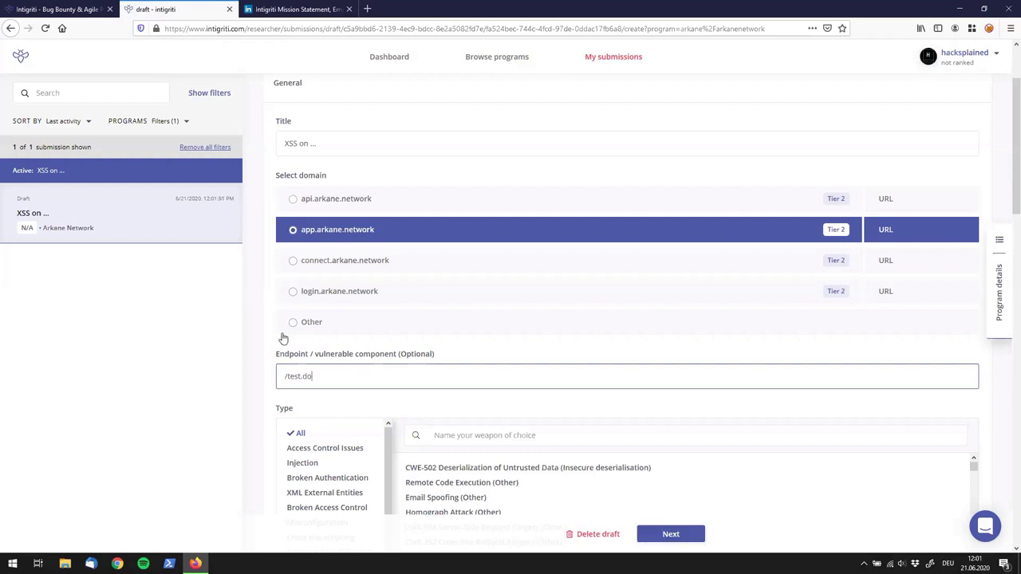
scroll(240, 342, "down", 3)
scroll(239, 228, "down", 2)
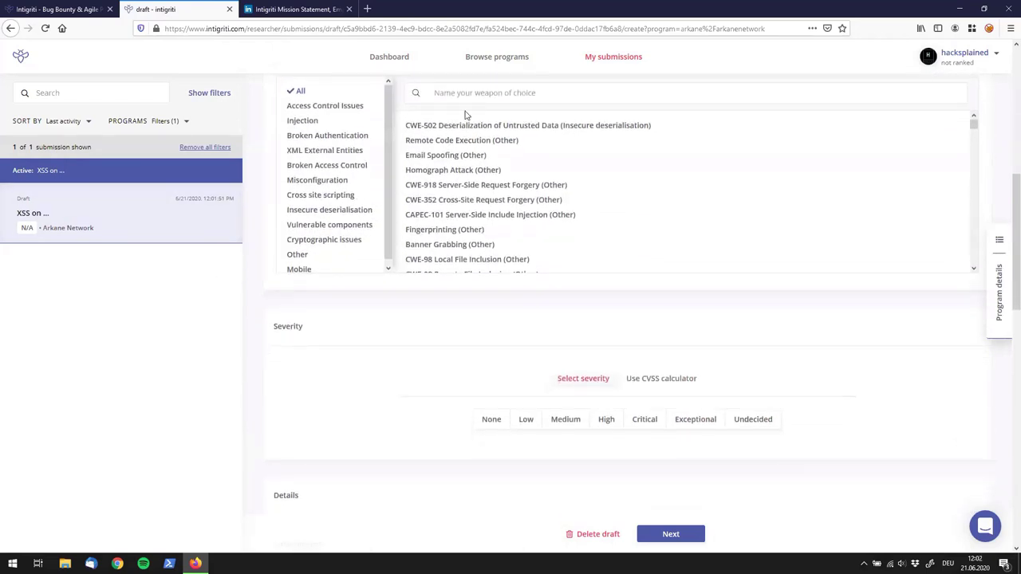
Search the weapon list for 'cross' and pick CWE-79 Reflected Cross-Site Scripting as the type.
left_click(470, 94)
type("xss")
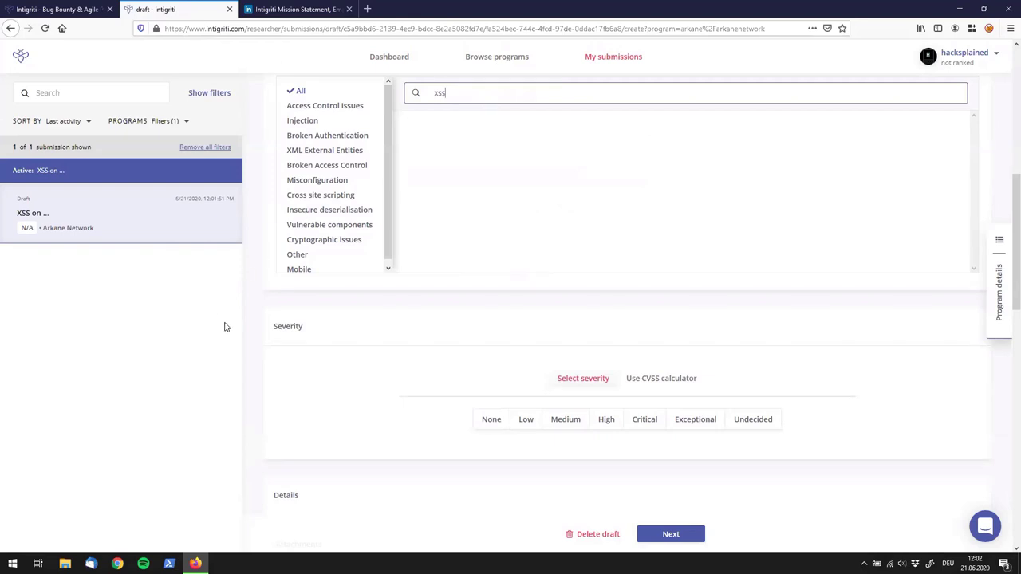
scroll(225, 383, "up", 1)
key("BackSpace")
key("BackSpace")
key("BackSpace")
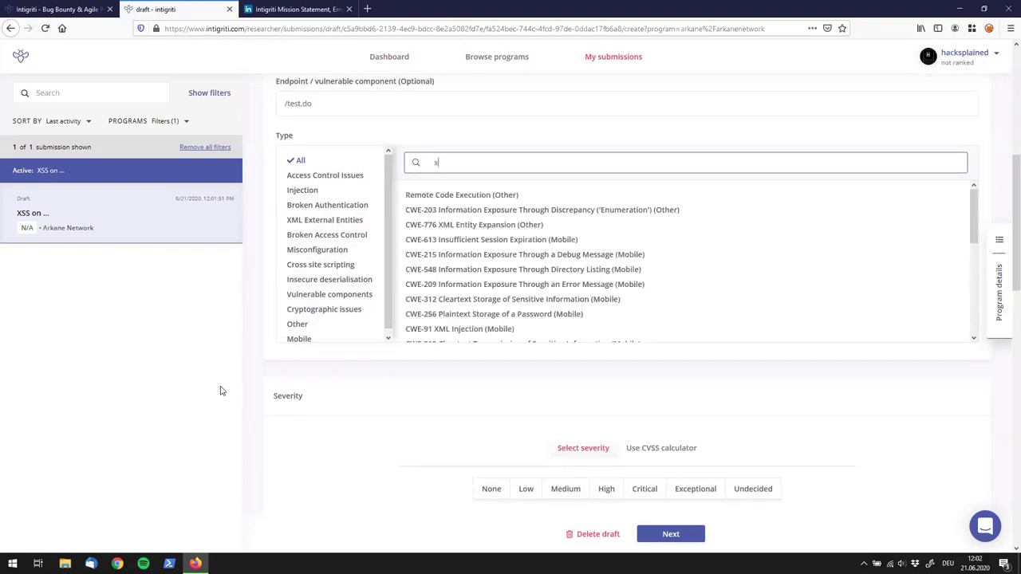
type("cross-s")
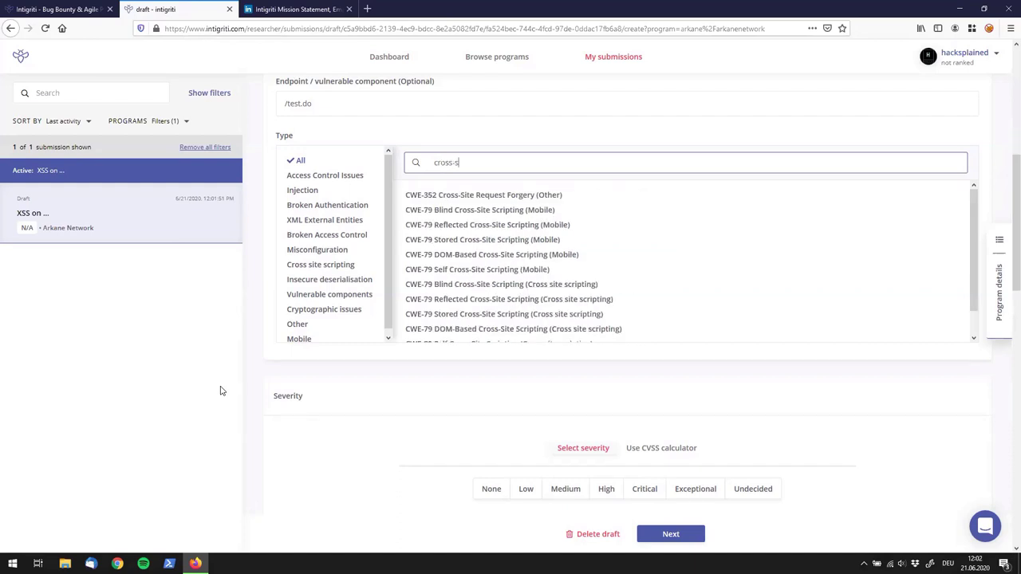
left_click(467, 301)
scroll(523, 386, "down", 2)
scroll(540, 306, "down", 2)
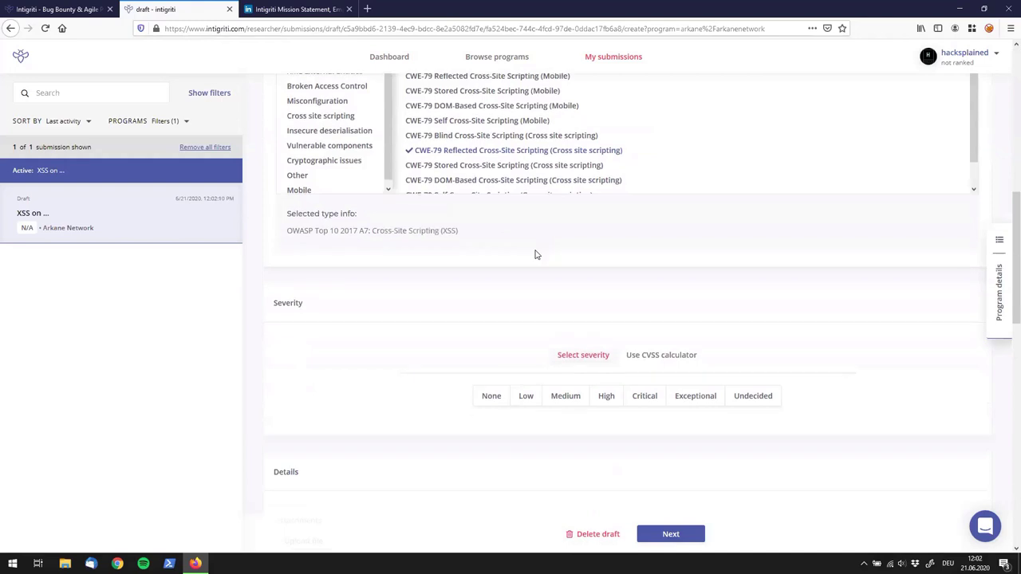
scroll(514, 323, "down", 2)
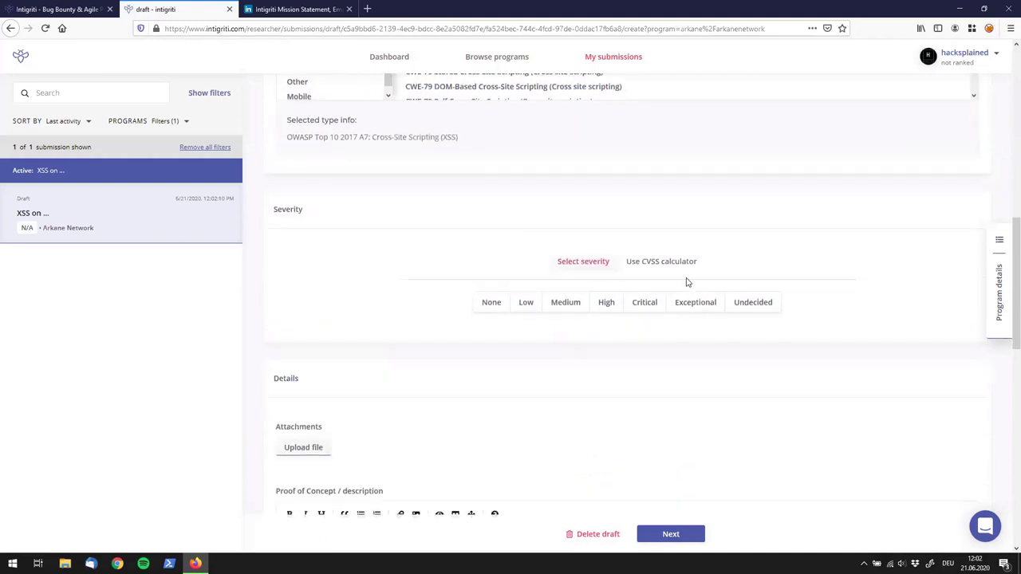
In the CVSS calculator, set Network vector, High complexity, Low privileges and no user interaction.
left_click(655, 263)
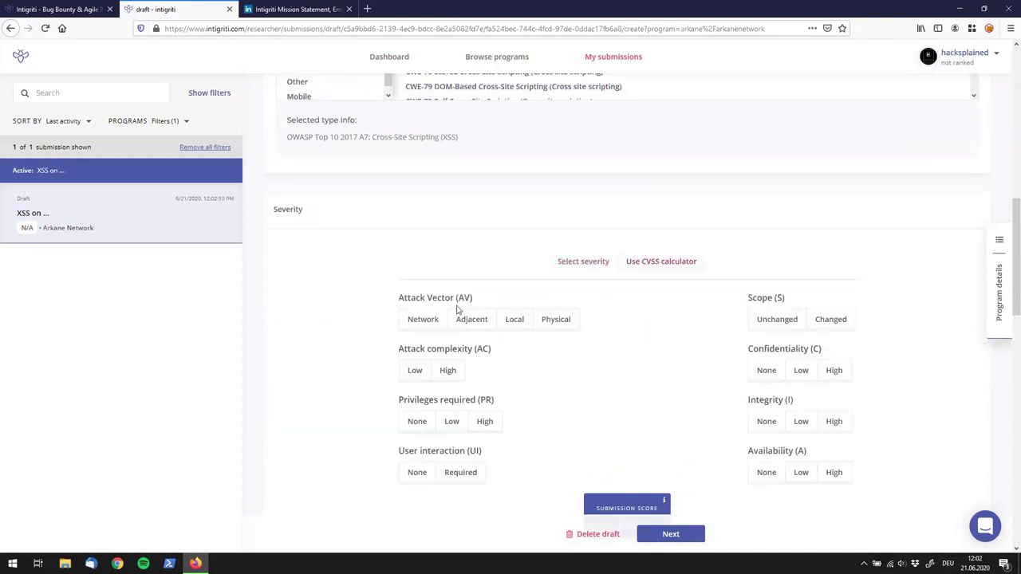
left_click(408, 323)
left_click(447, 371)
left_click(451, 422)
left_click(418, 473)
Set Unchanged scope, Low confidentiality, no integrity and Low availability impact for 4.2 Medium.
left_click(781, 329)
left_click(801, 378)
left_click(766, 420)
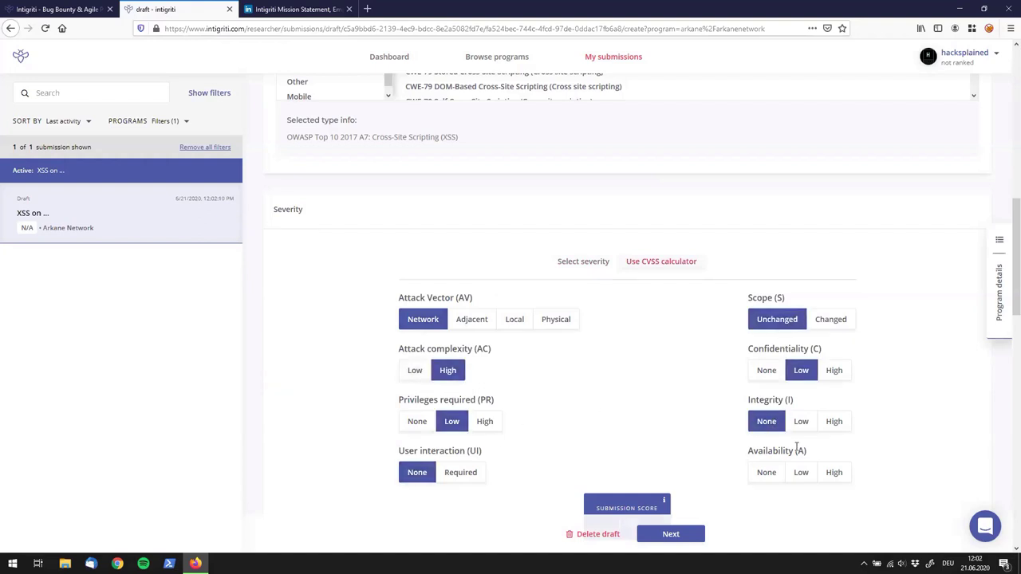
left_click(800, 473)
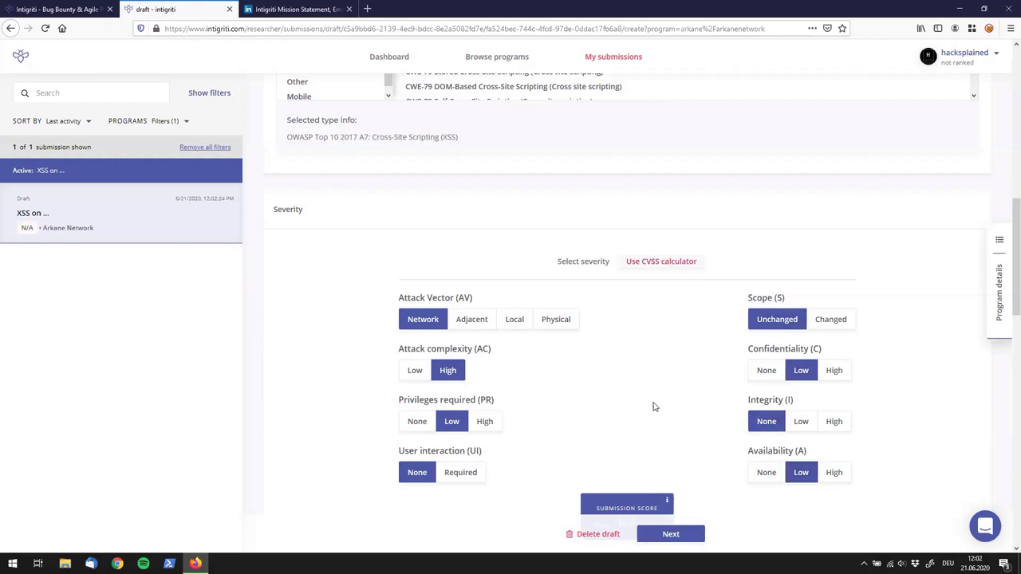
scroll(638, 370, "down", 2)
scroll(638, 370, "down", 2)
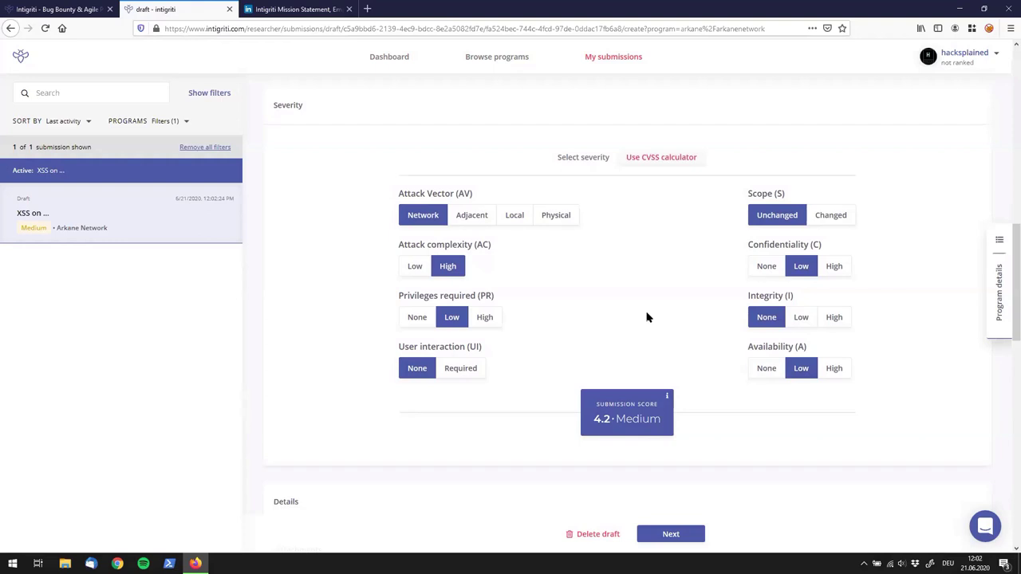
scroll(618, 351, "down", 4)
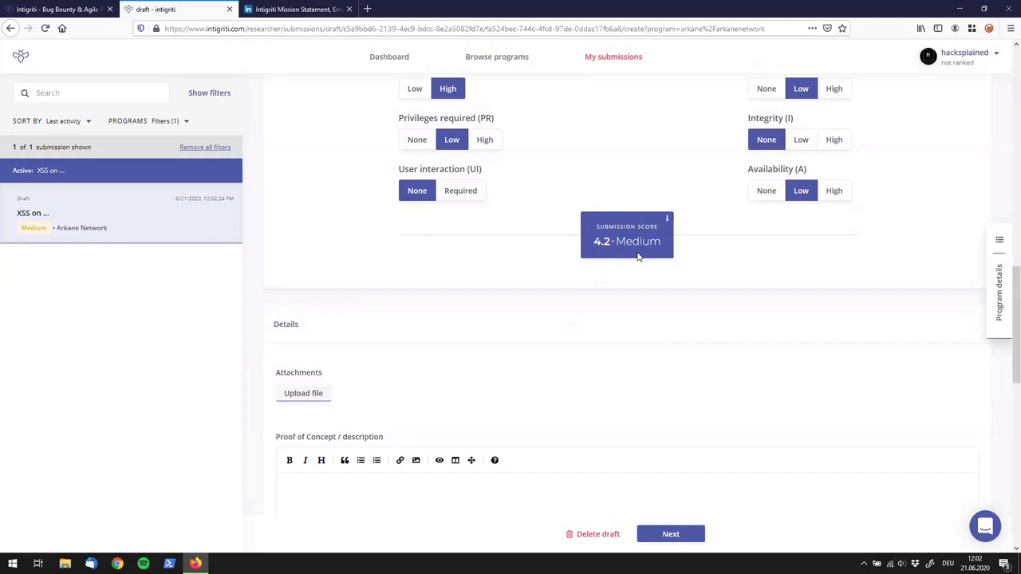
Enter 'test' in the Proof of Concept, Impact and Recommended solution editors.
scroll(510, 326, "down", 3)
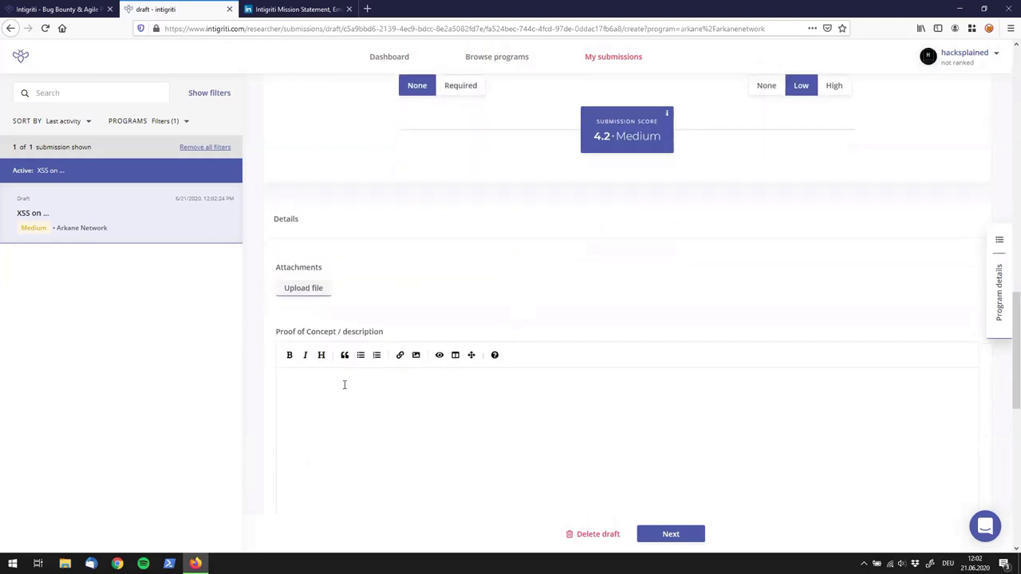
scroll(369, 429, "down", 3)
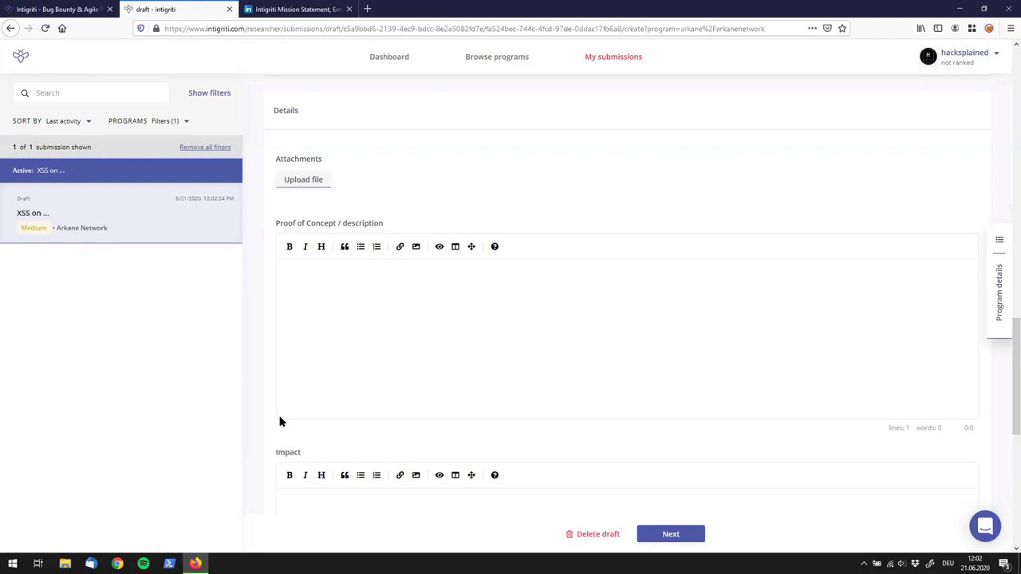
scroll(298, 282, "down", 6)
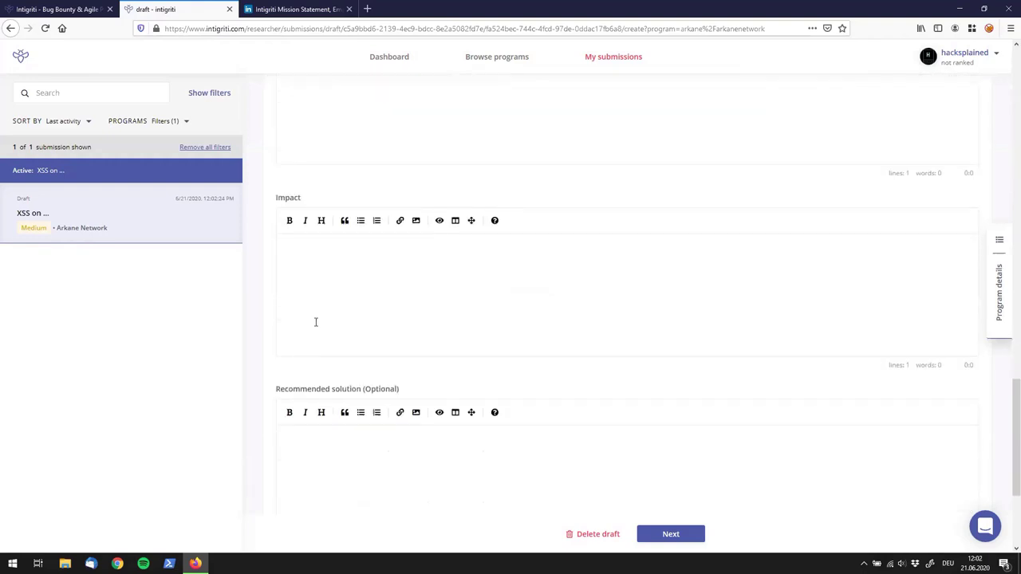
scroll(327, 327, "up", 3)
left_click(404, 227)
type("test")
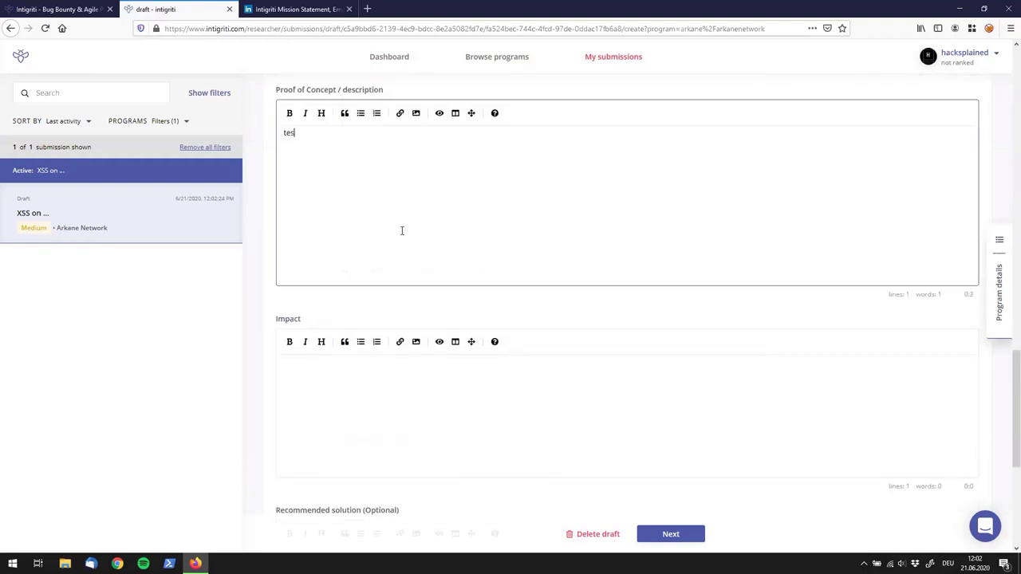
left_click(320, 406)
type("test")
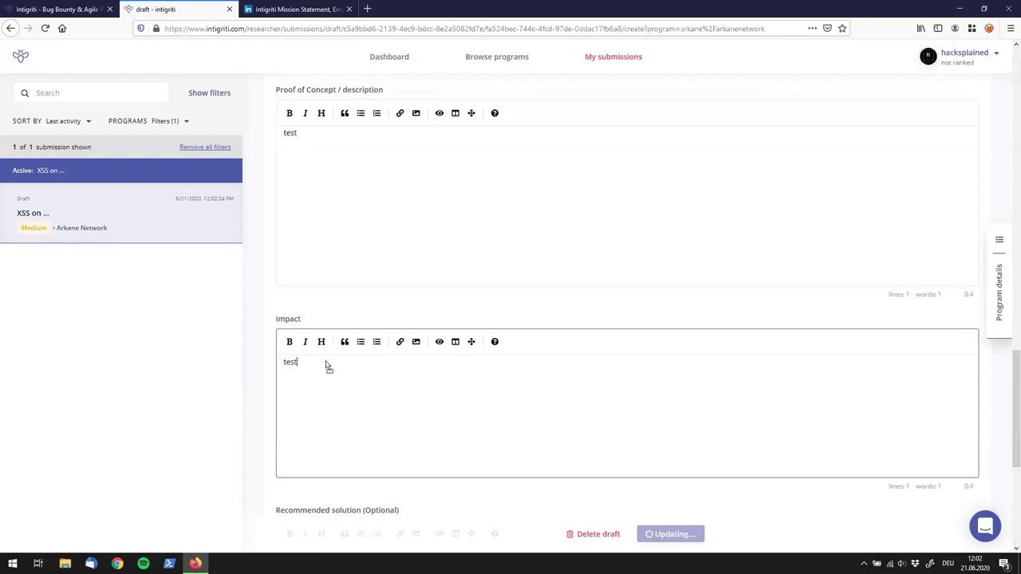
scroll(279, 335, "down", 3)
left_click(303, 437)
type("test")
Fill in the testing IP address as 127.0.0.1.
scroll(271, 343, "down", 3)
scroll(275, 301, "down", 1)
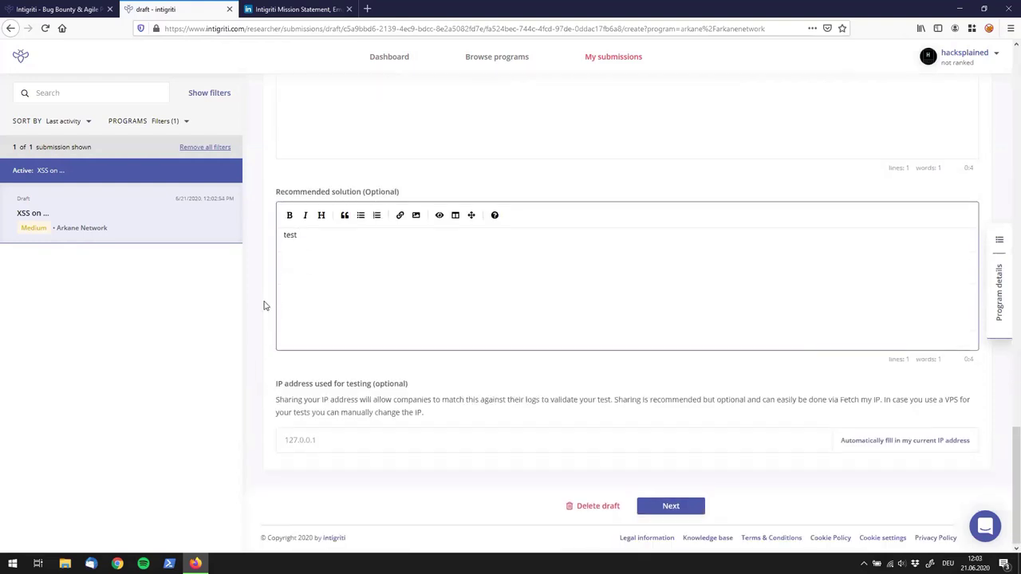
left_click(333, 438)
type("127.0")
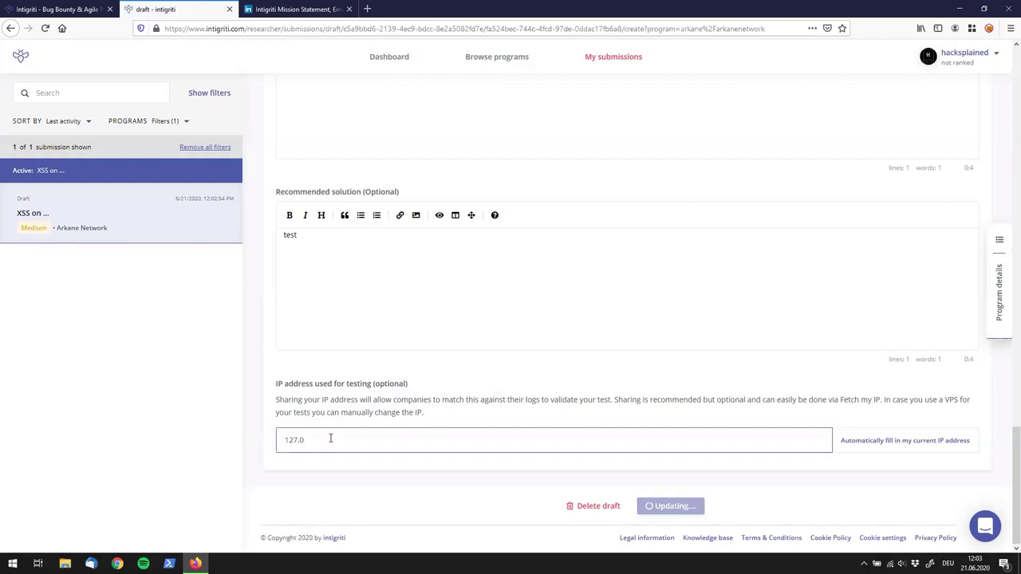
type(".1")
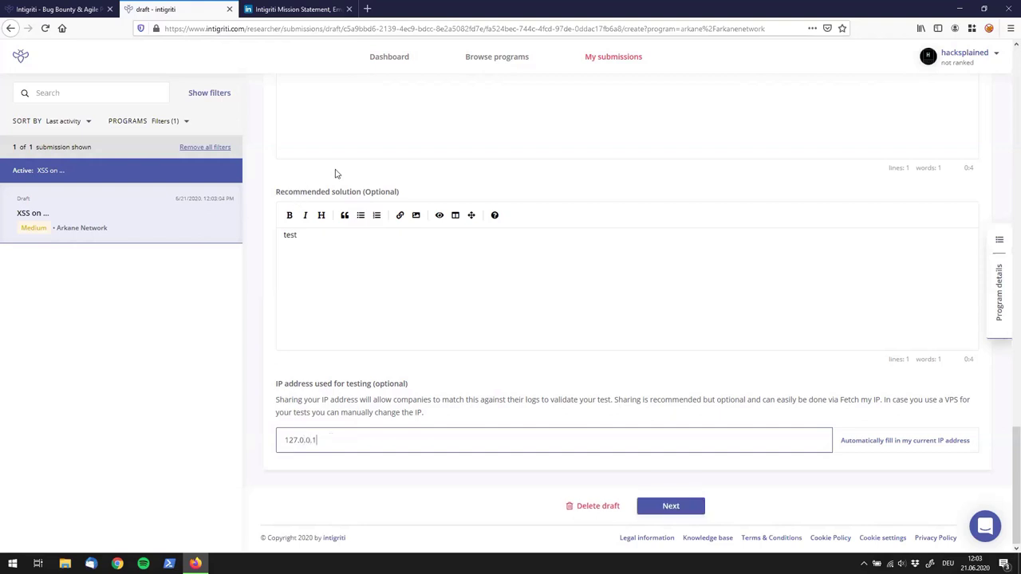
Add bold and italic formatting and a '## asfd' heading line to the description.
scroll(385, 173, "up", 3)
scroll(297, 394, "up", 2)
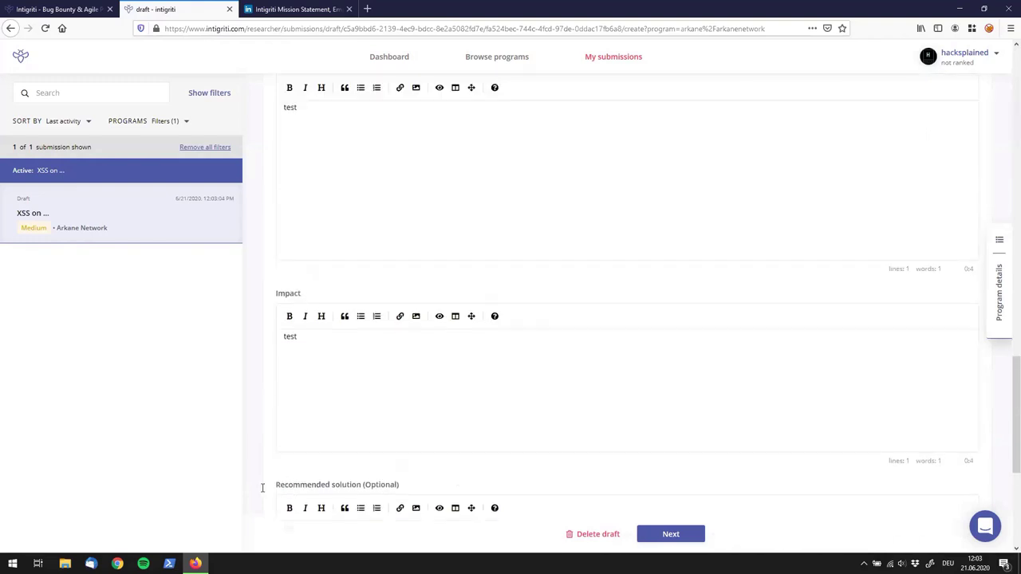
left_click(293, 135)
left_click(290, 118)
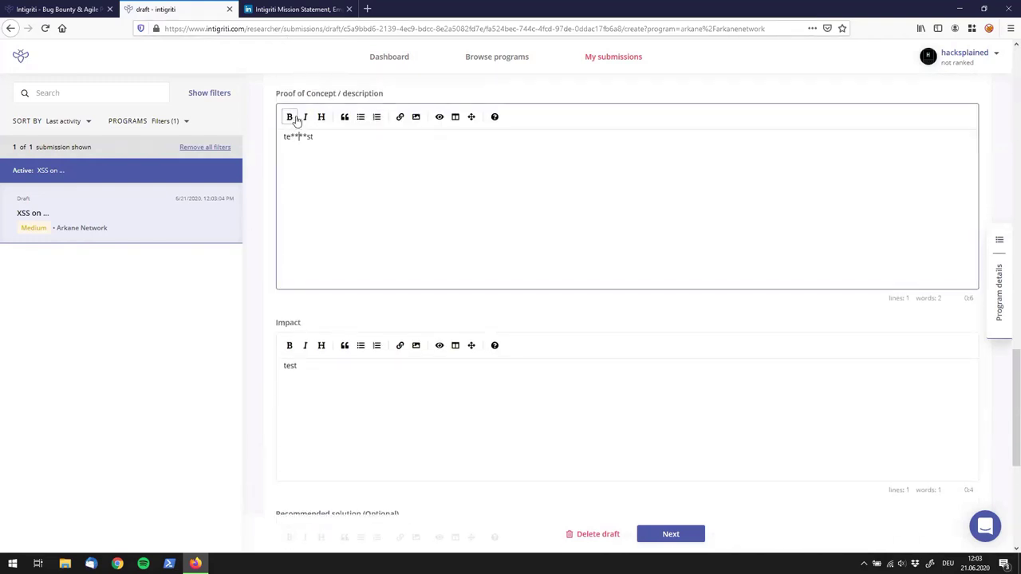
left_click(304, 117)
key("Return")
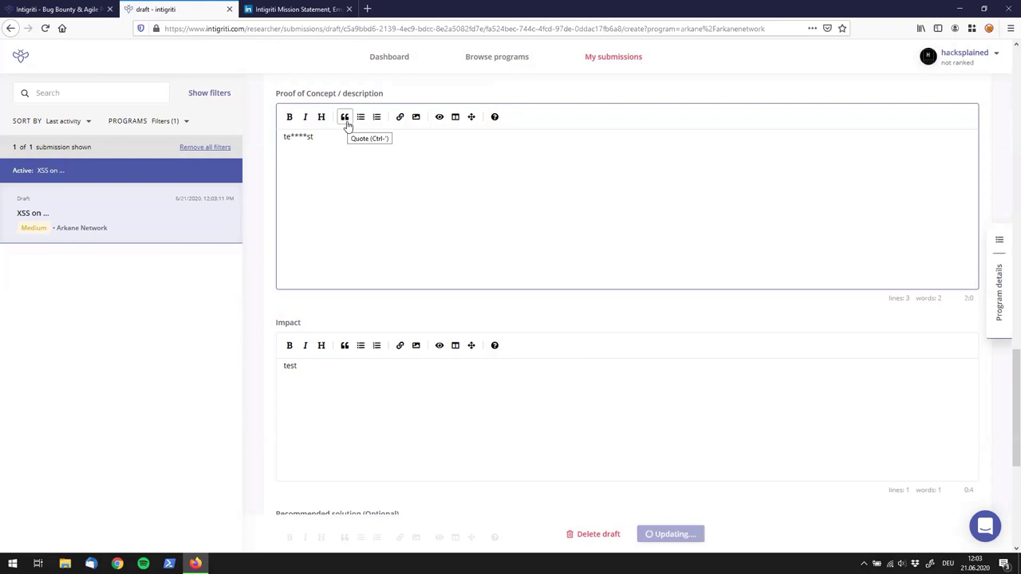
type("## asfd")
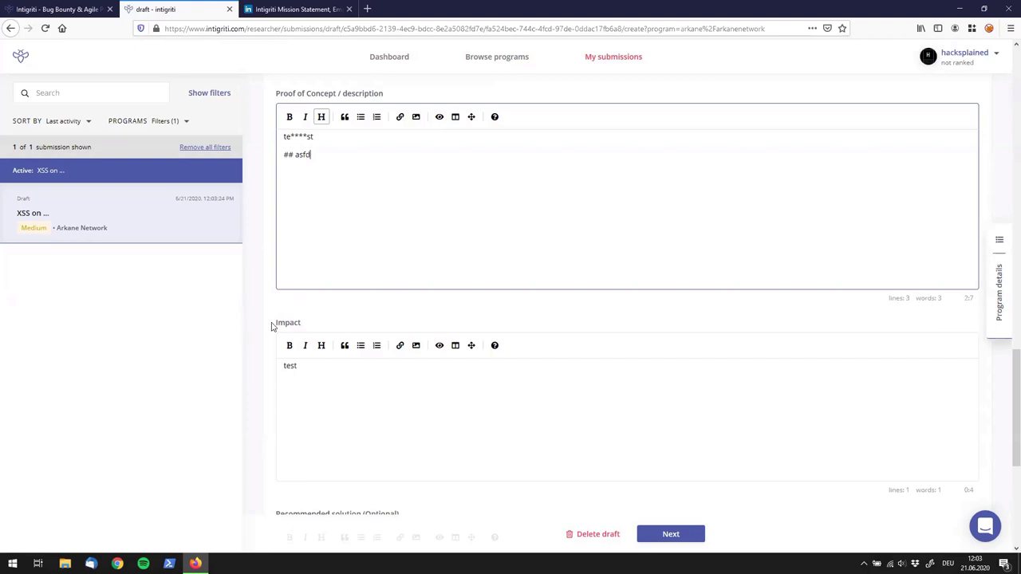
scroll(271, 325, "down", 3)
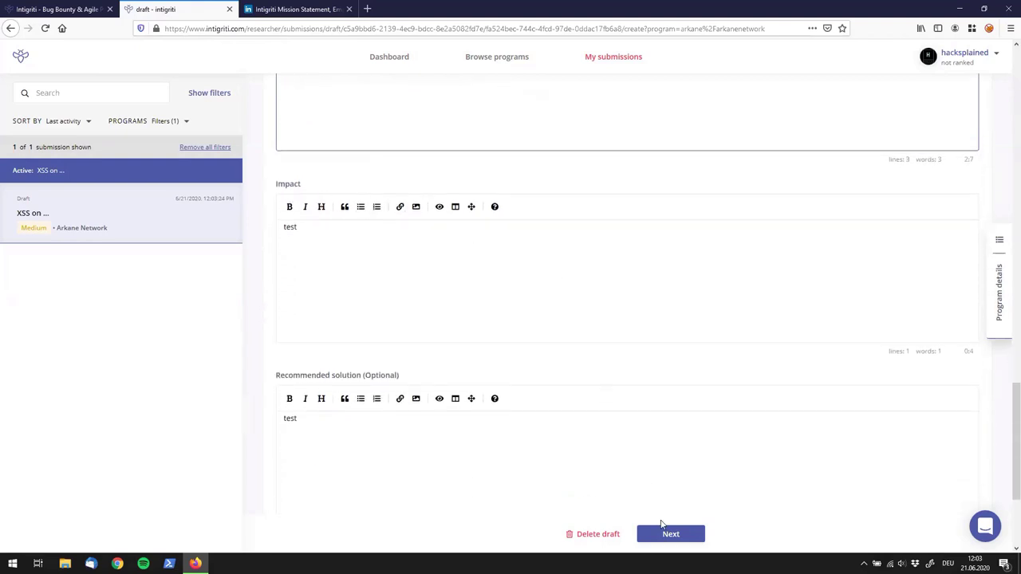
left_click(666, 534)
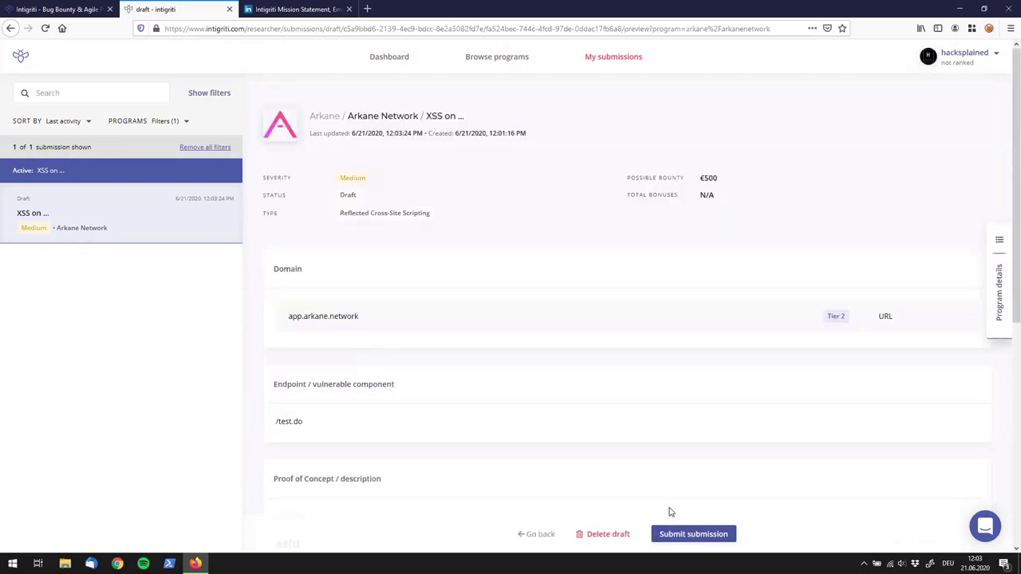
scroll(497, 397, "down", 4)
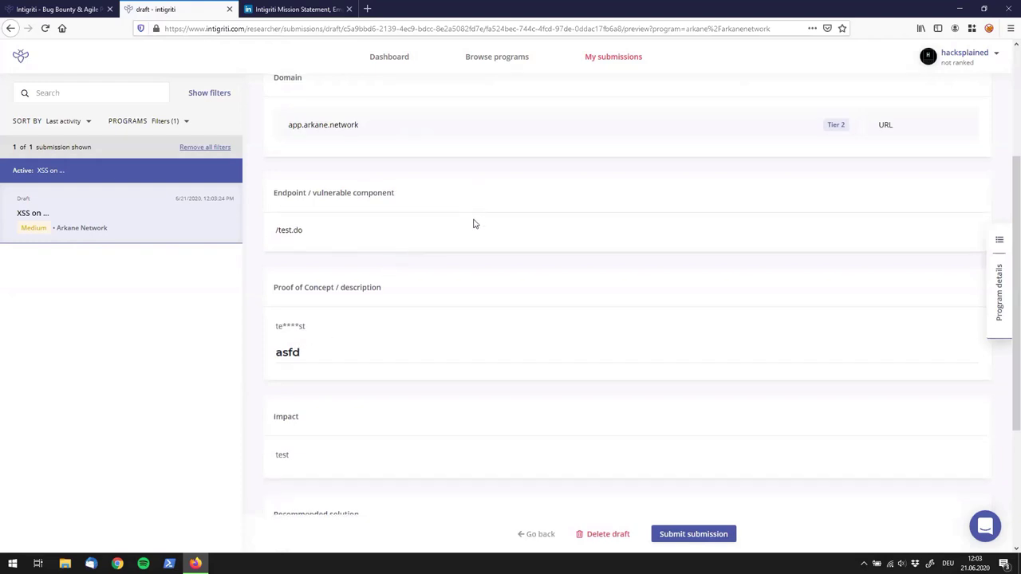
scroll(459, 370, "up", 4)
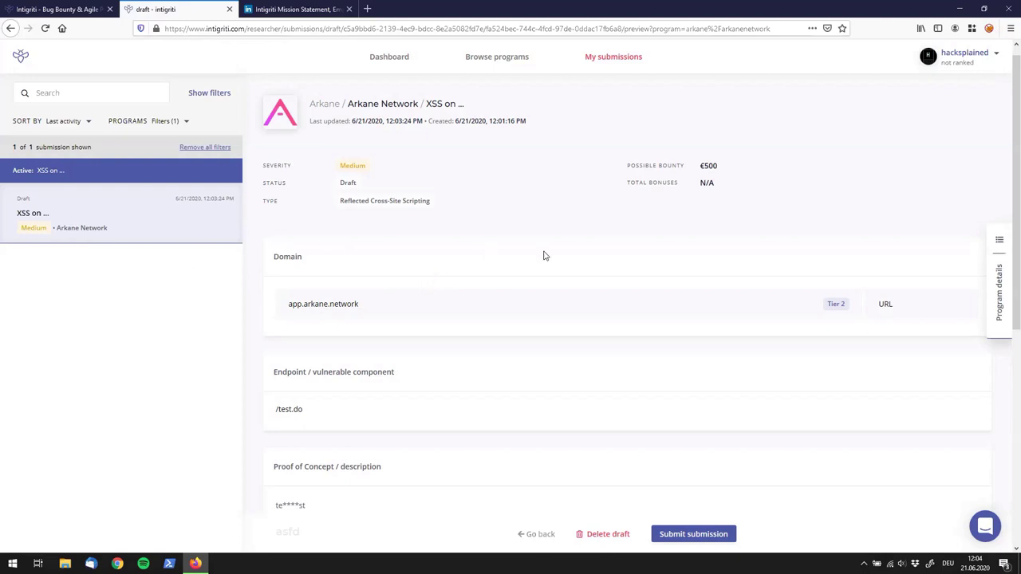
scroll(530, 240, "down", 5)
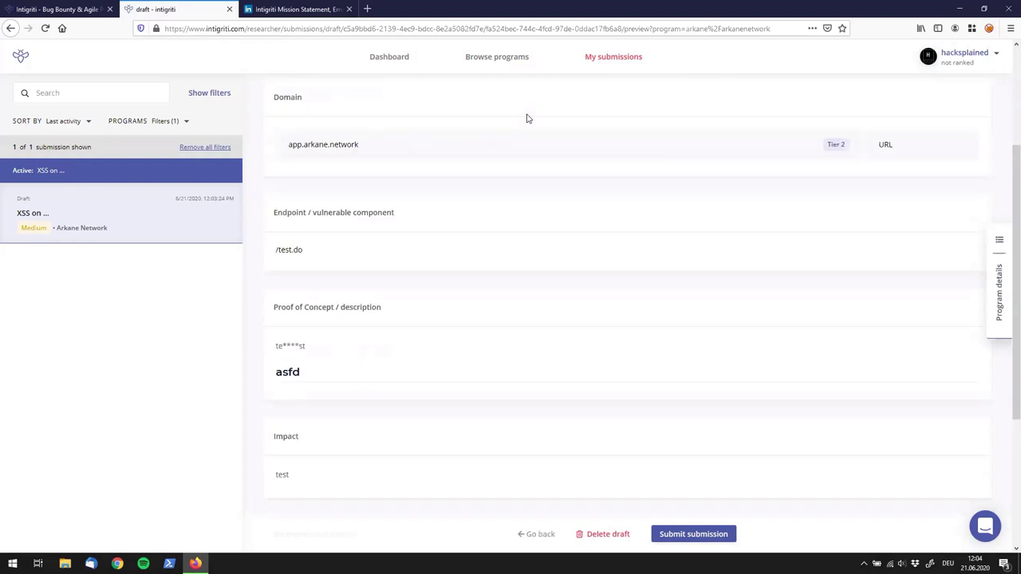
key("alt+Left")
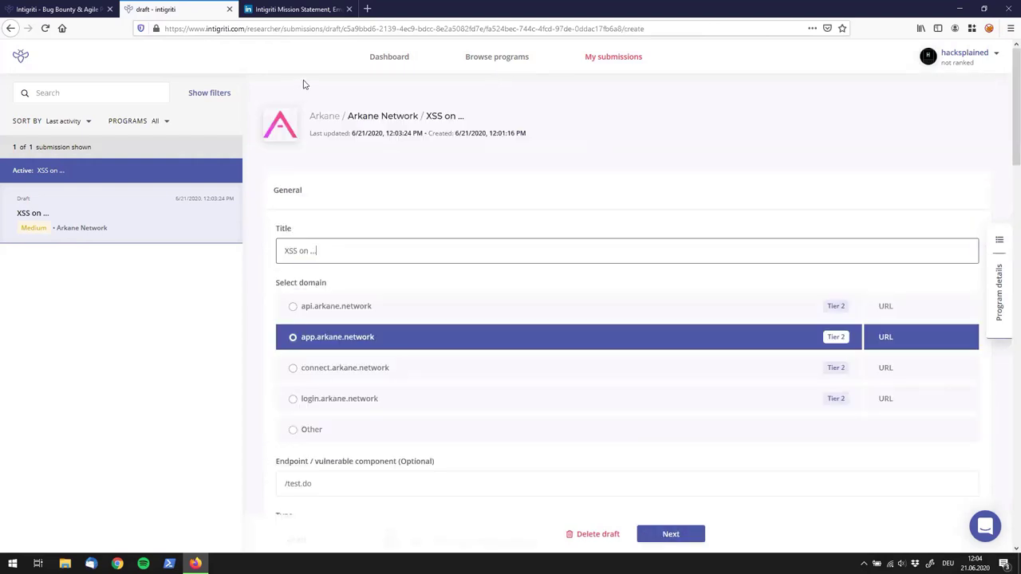
left_click(398, 62)
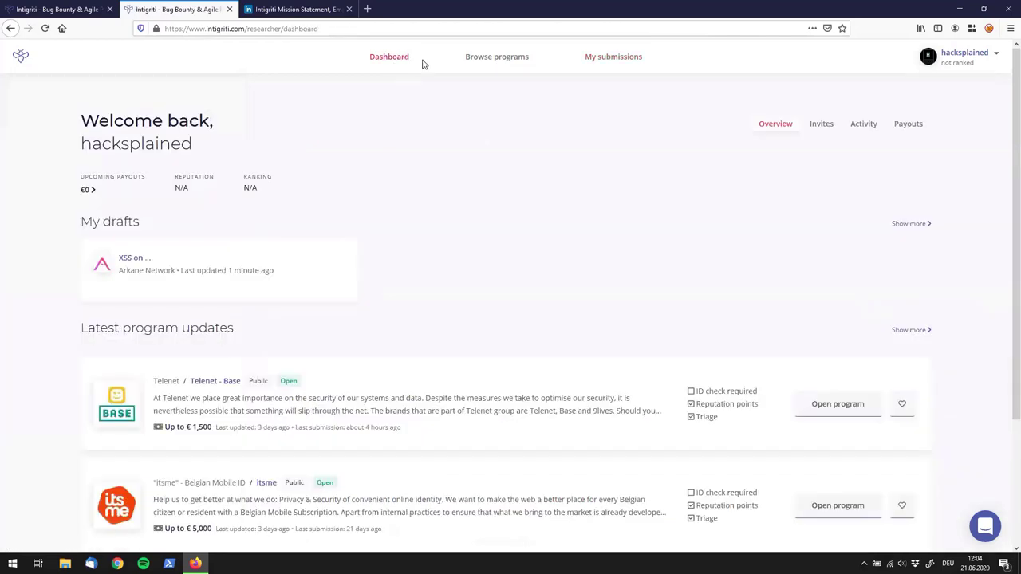
left_click(504, 64)
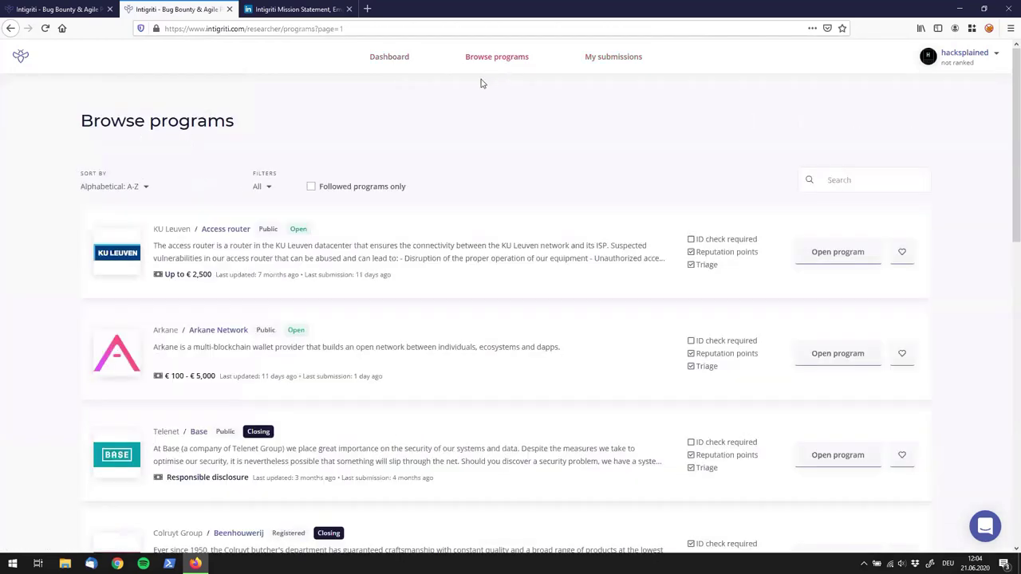
left_click(614, 60)
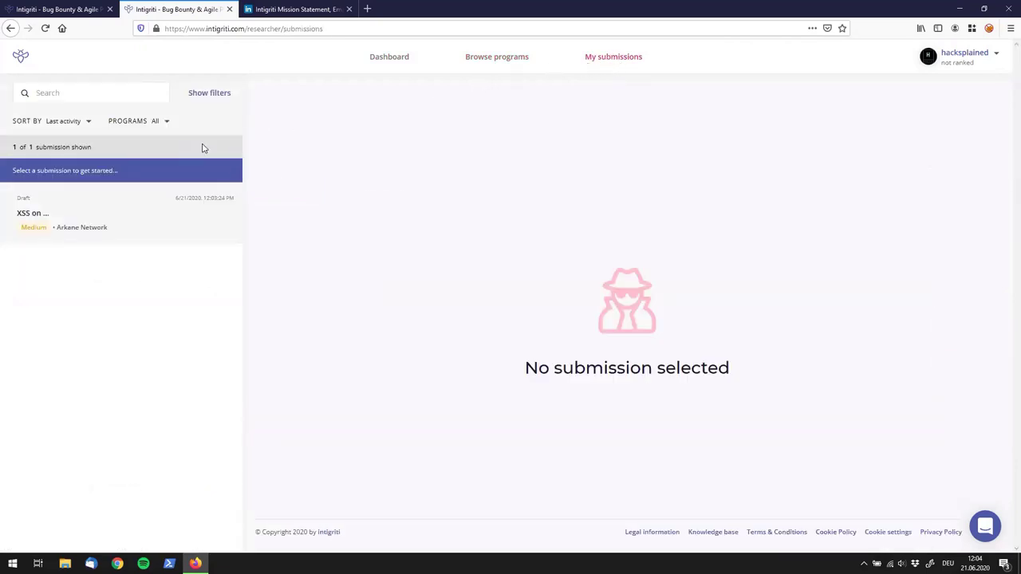
left_click(125, 213)
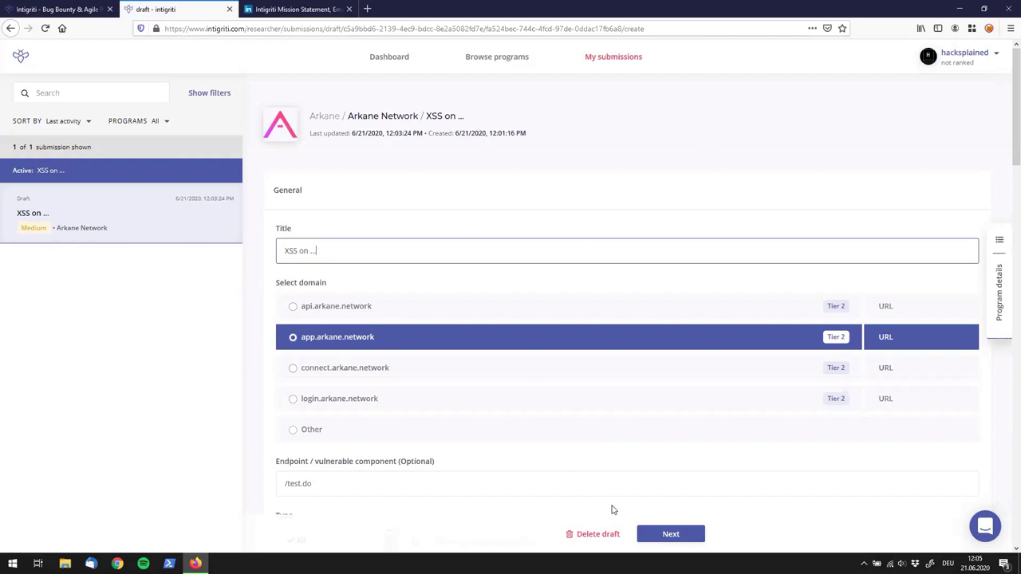
Delete the XSS draft with 'Yes, delete draft', then choose Edit settings from the user menu.
left_click(598, 533)
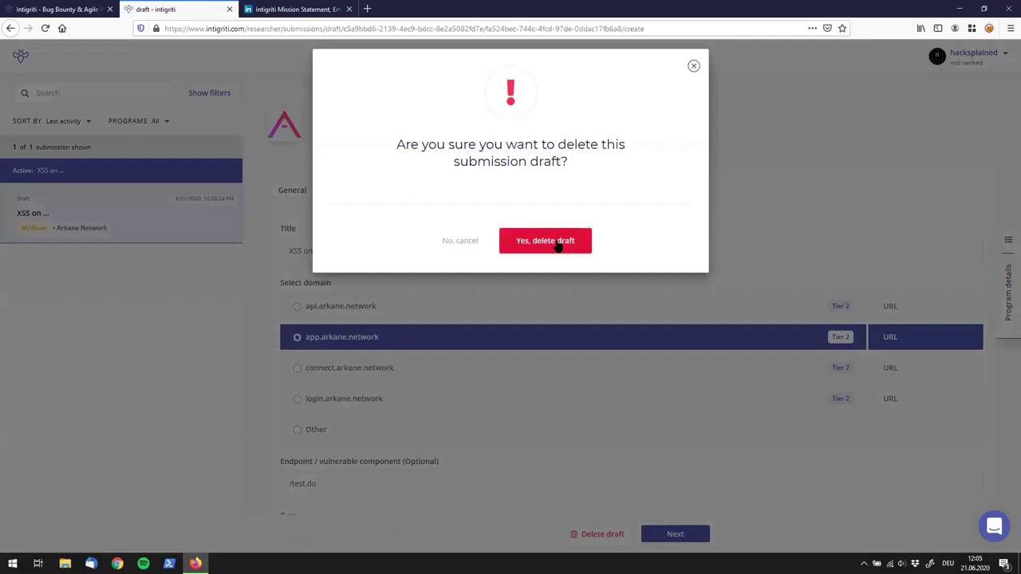
left_click(558, 244)
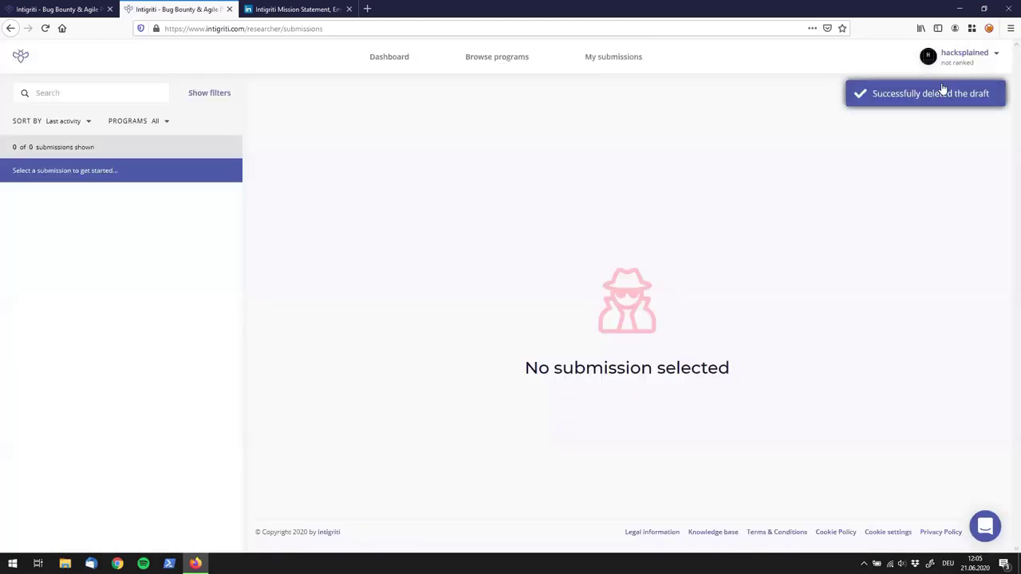
left_click(962, 57)
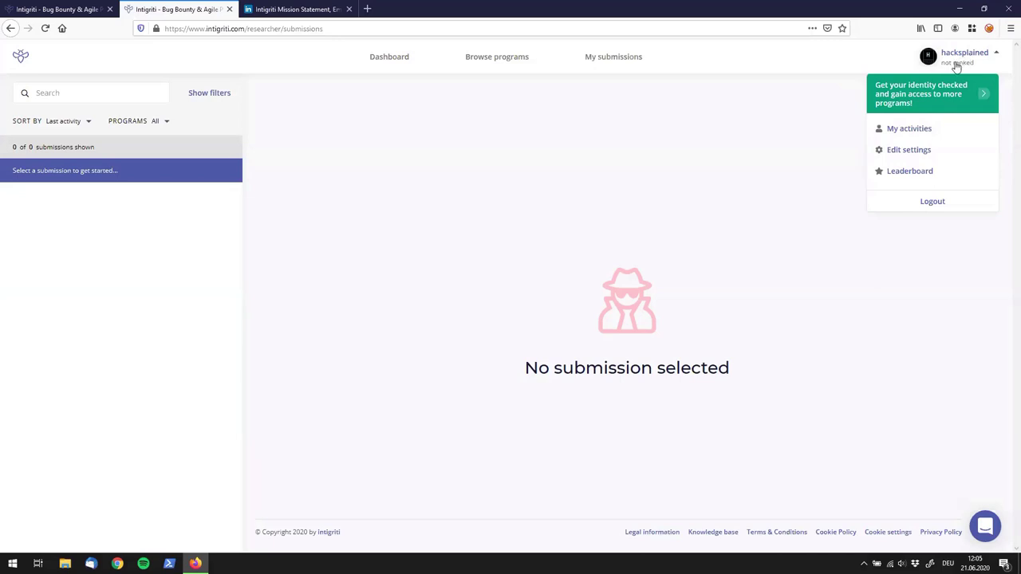
left_click(921, 154)
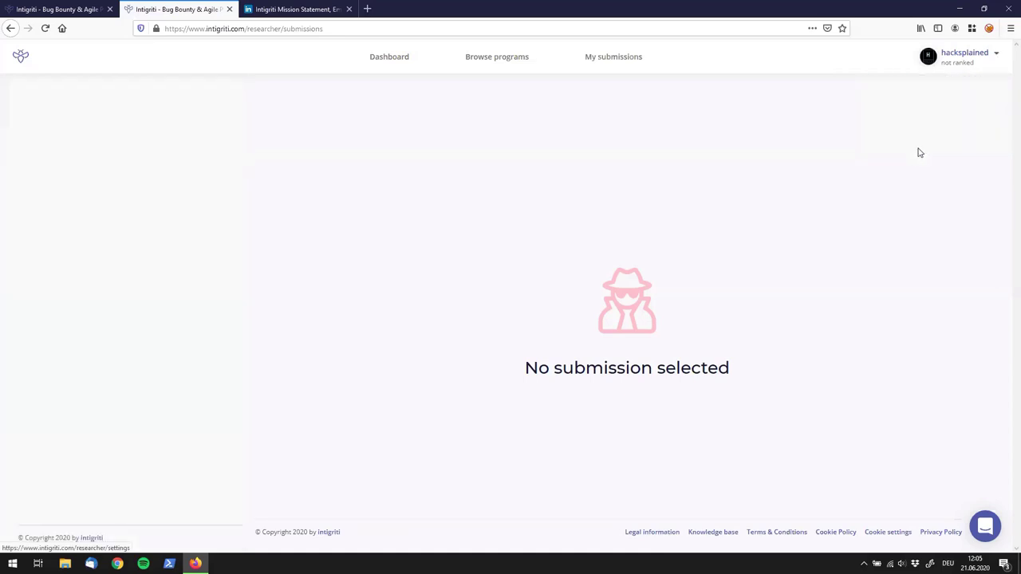